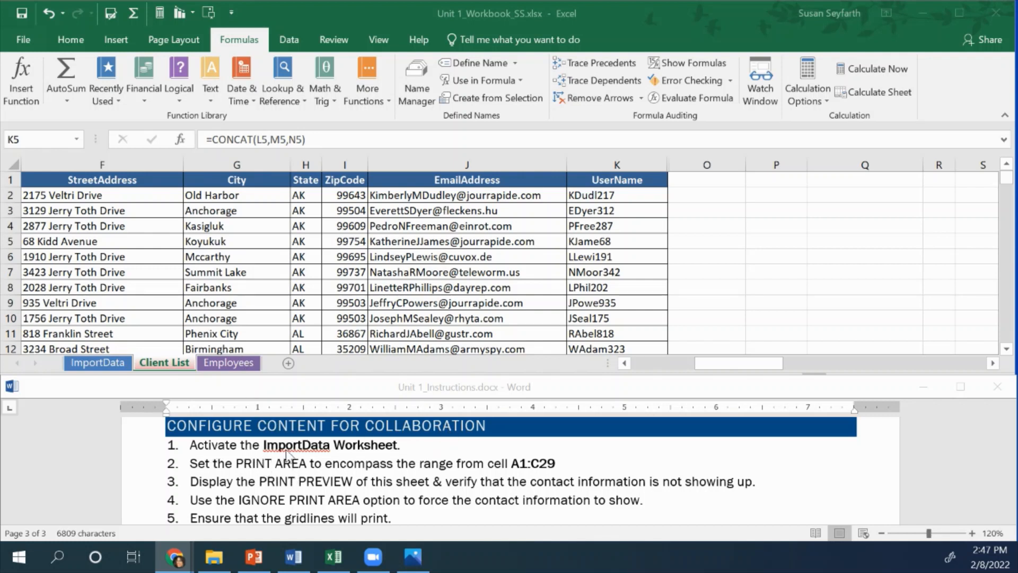
# Activate the ImportData worksheet in the workbook
pyautogui.click(148, 289)
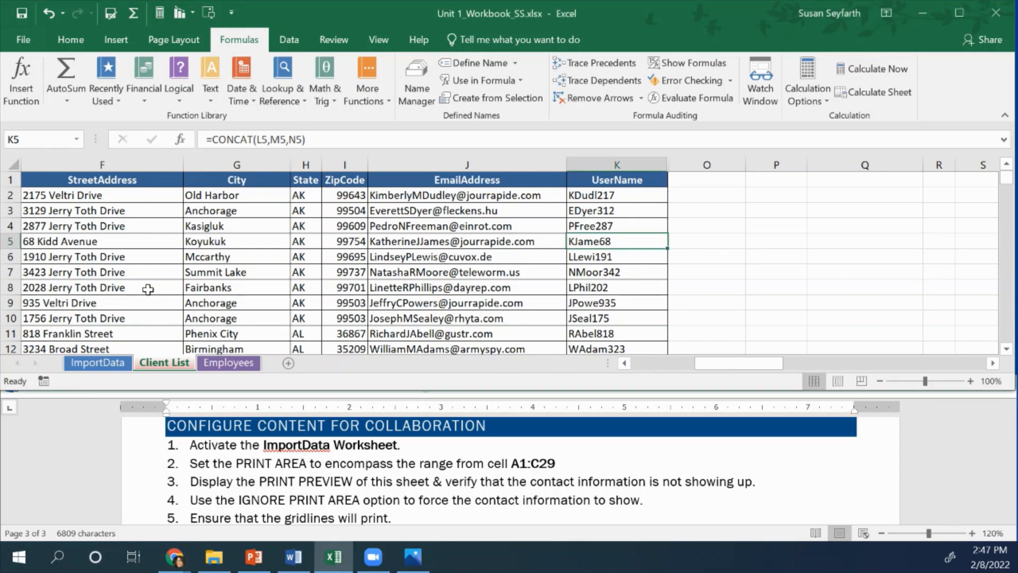
pyautogui.click(98, 362)
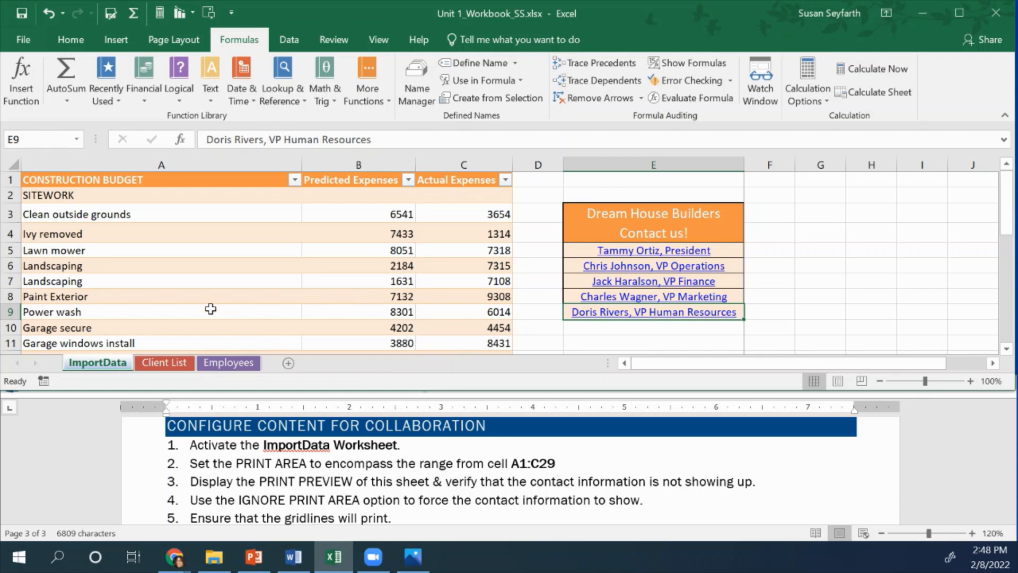
# Select cells A1:C29 and set them as the sheet's print area
pyautogui.click(82, 183)
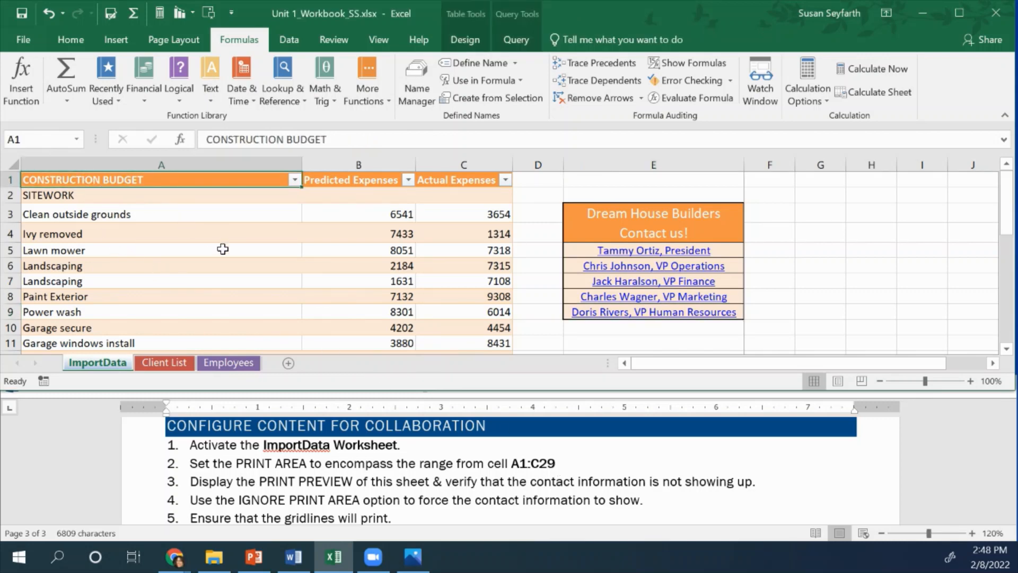
pyautogui.scroll(-7, 225, 252)
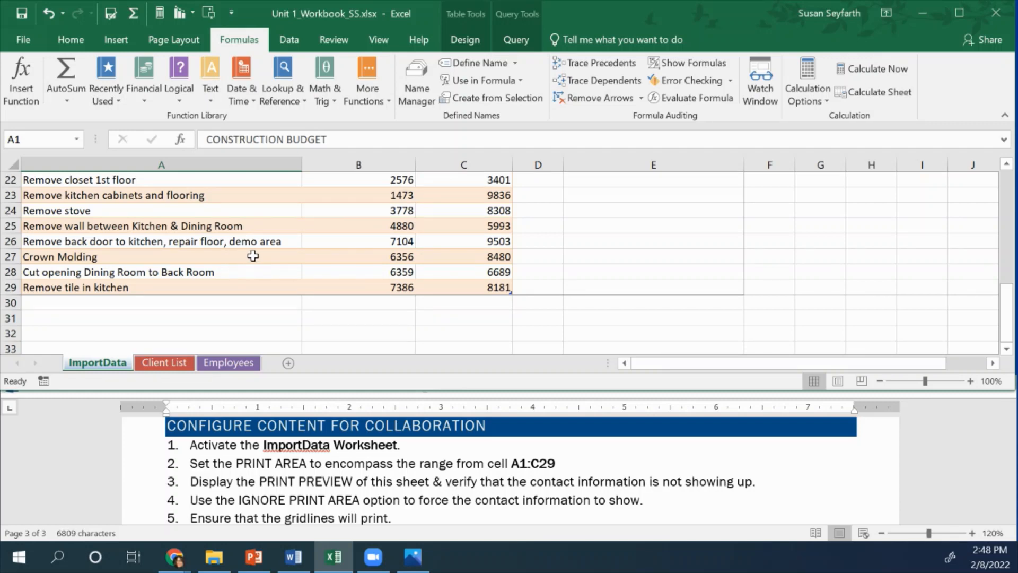
pyautogui.keyDown('shift'); pyautogui.click(492, 292); pyautogui.keyUp('shift')
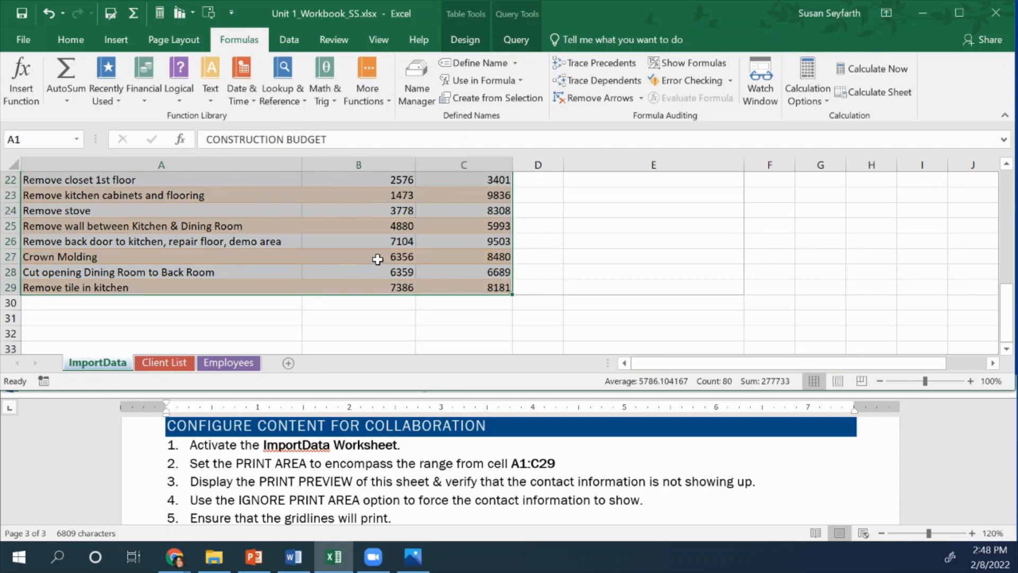
pyautogui.scroll(7, 370, 251)
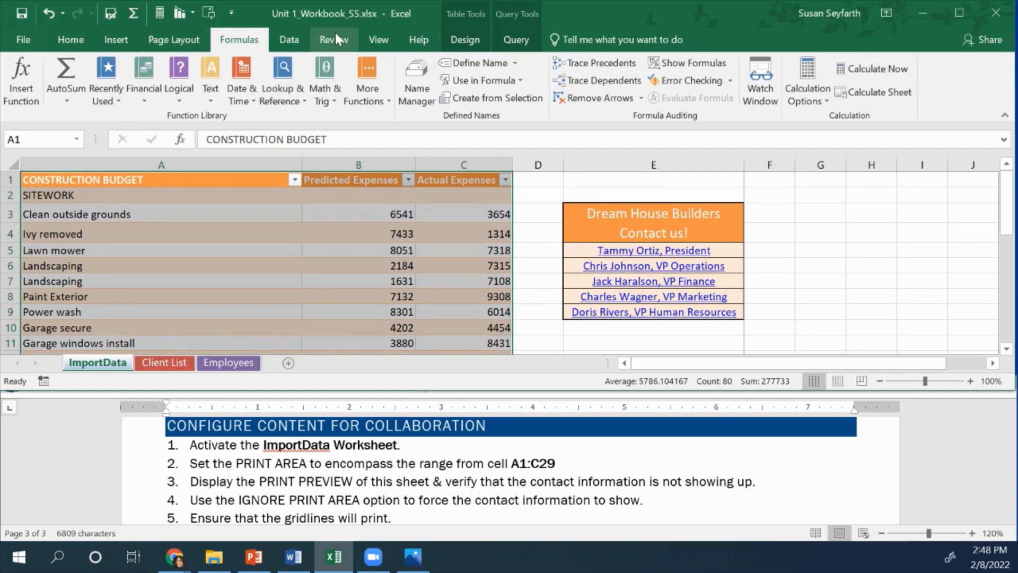
pyautogui.click(177, 39)
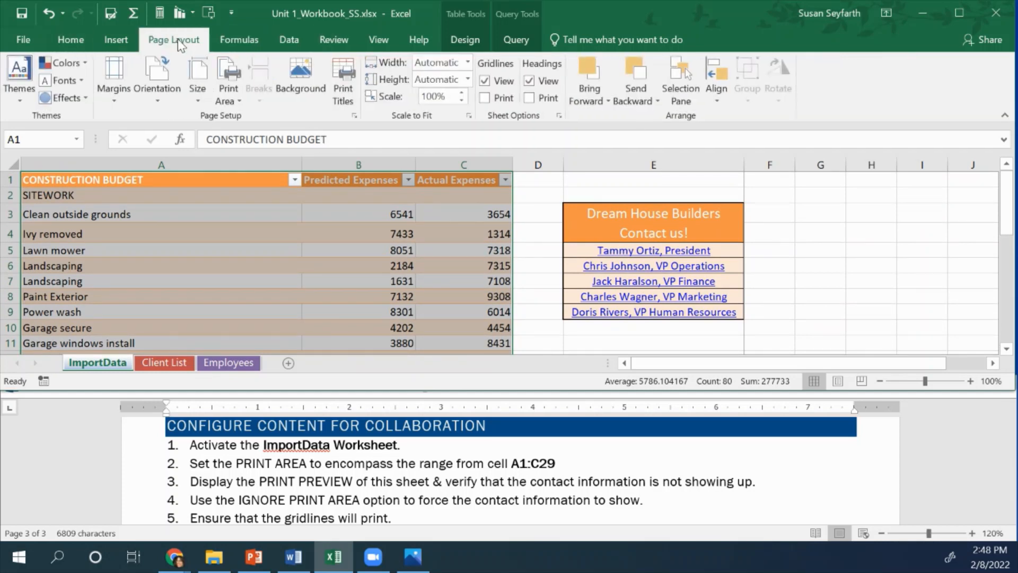
pyautogui.click(237, 100)
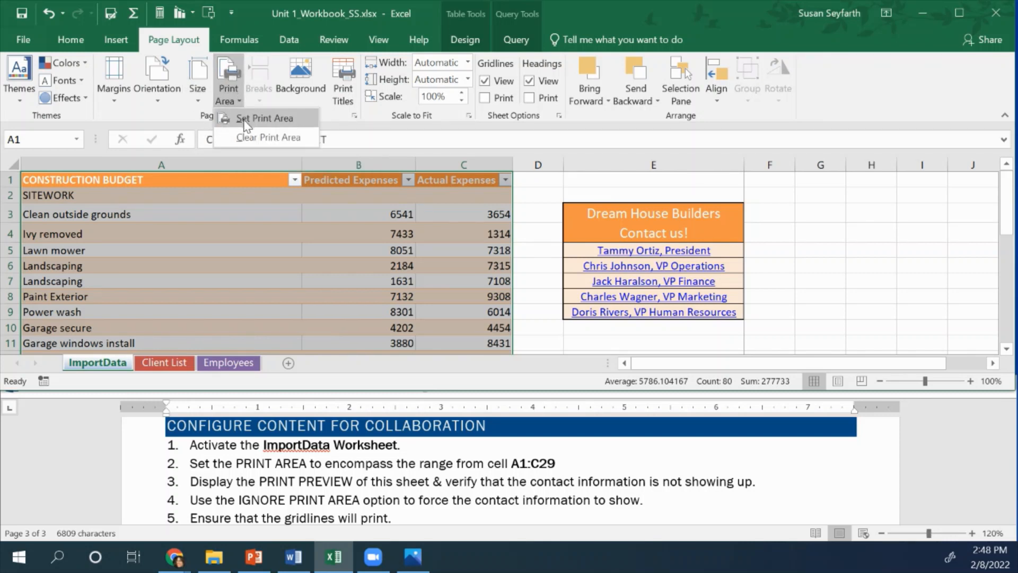
pyautogui.click(245, 123)
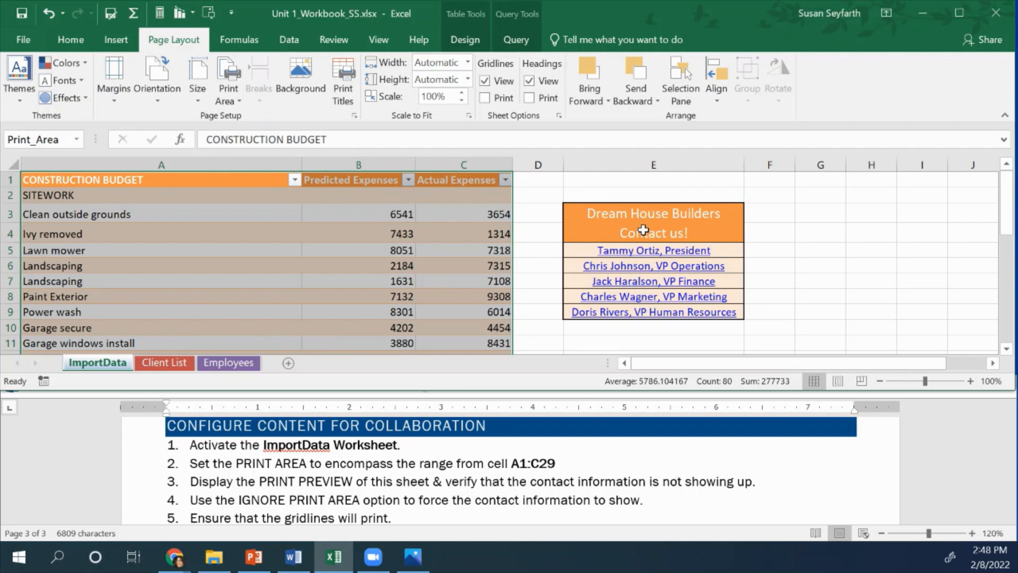
# Open the print preview of the ImportData sheet from Page Setup
pyautogui.click(355, 117)
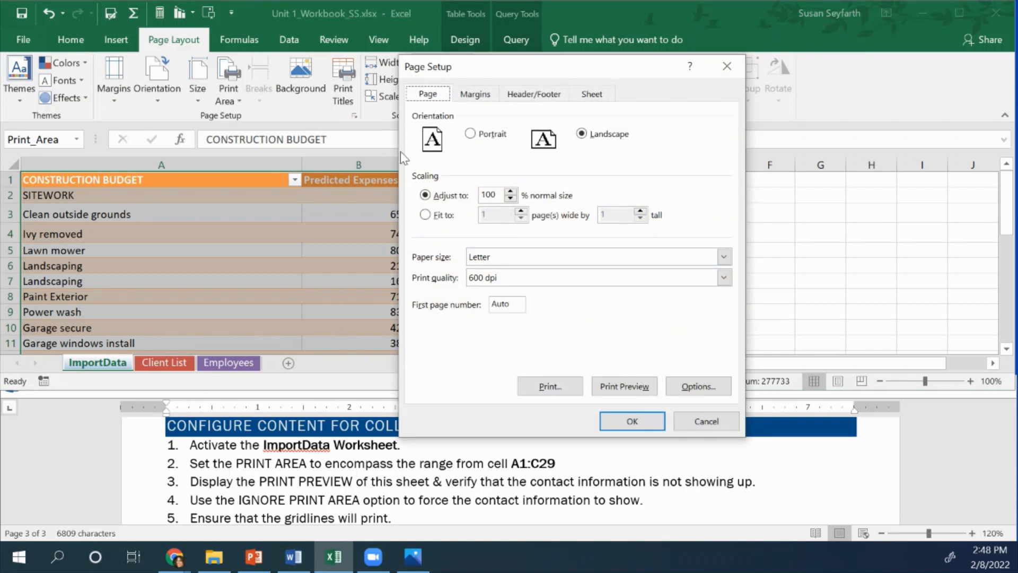
pyautogui.click(624, 386)
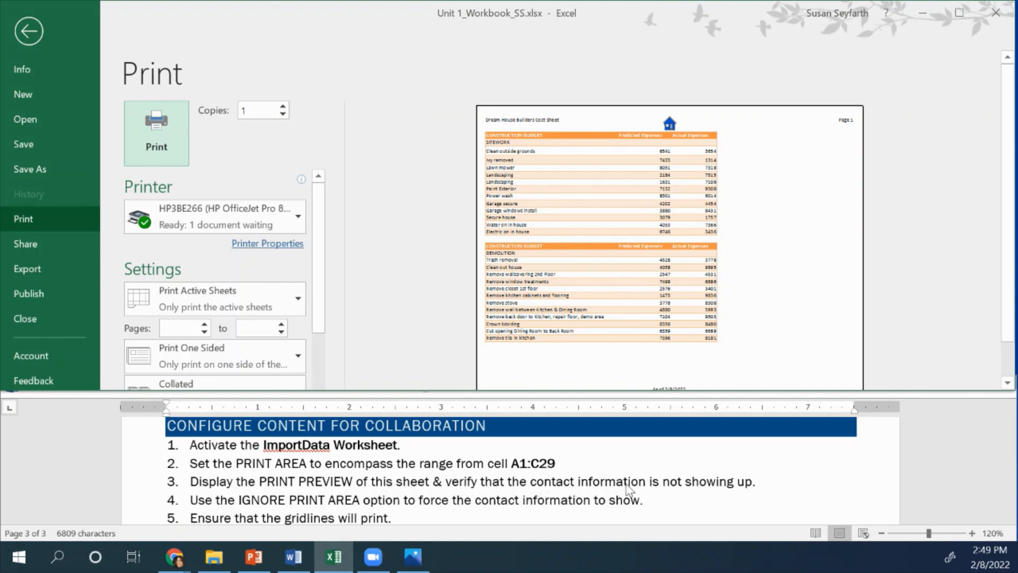
pyautogui.scroll(-1, 254, 268)
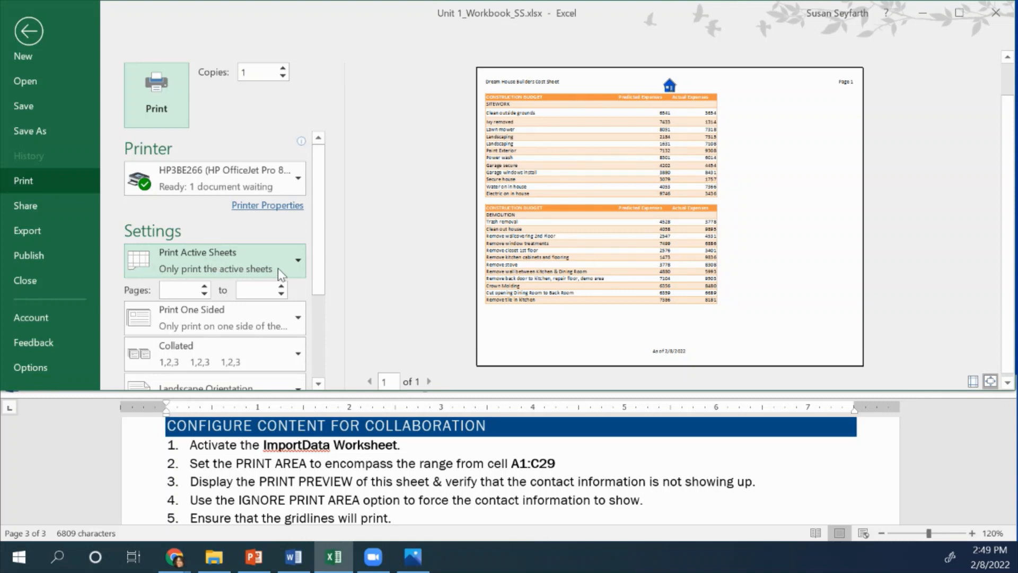
# Switch the print settings to Ignore Print Area
pyautogui.click(299, 264)
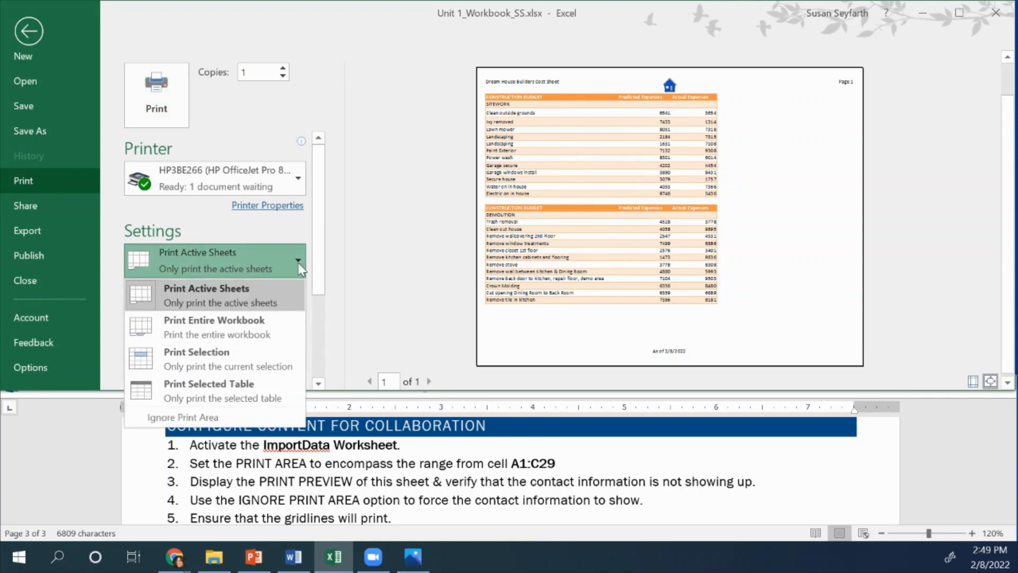
pyautogui.click(197, 419)
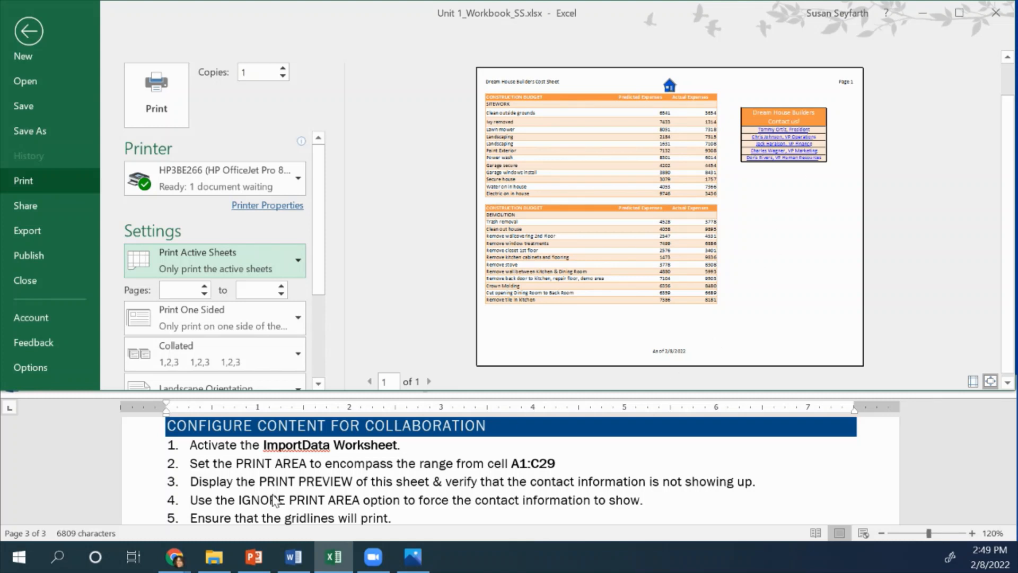
pyautogui.scroll(-1, 275, 499)
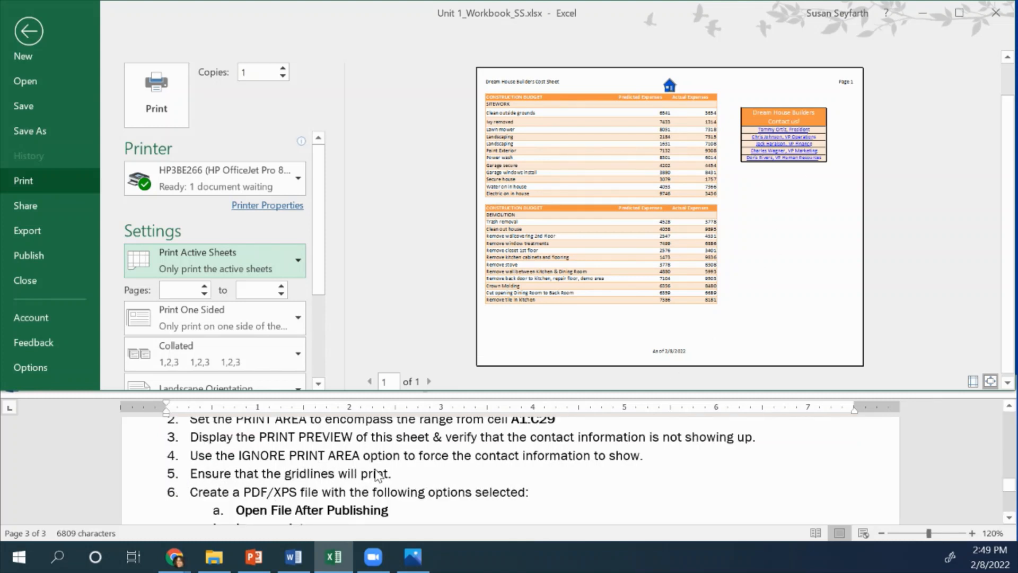
# Return to the worksheet and turn on printing of gridlines
pyautogui.click(25, 37)
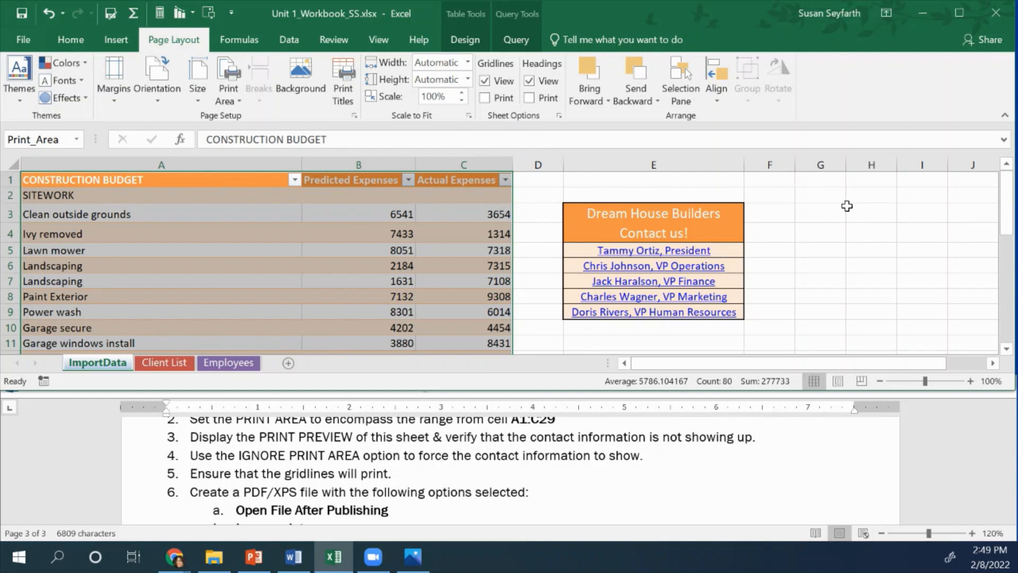
pyautogui.click(485, 82)
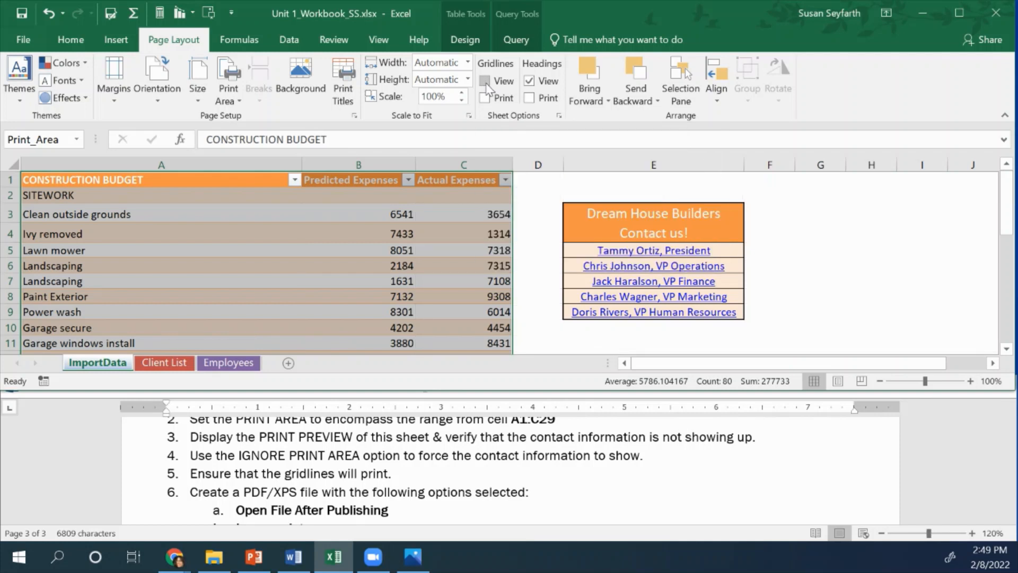
pyautogui.click(485, 81)
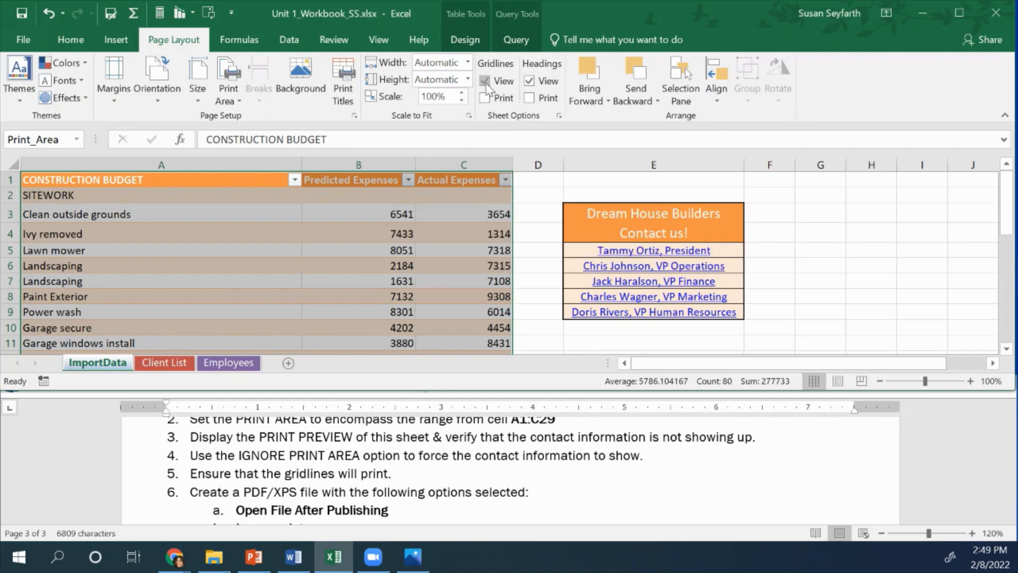
pyautogui.click(486, 98)
pyautogui.scroll(-1, 245, 501)
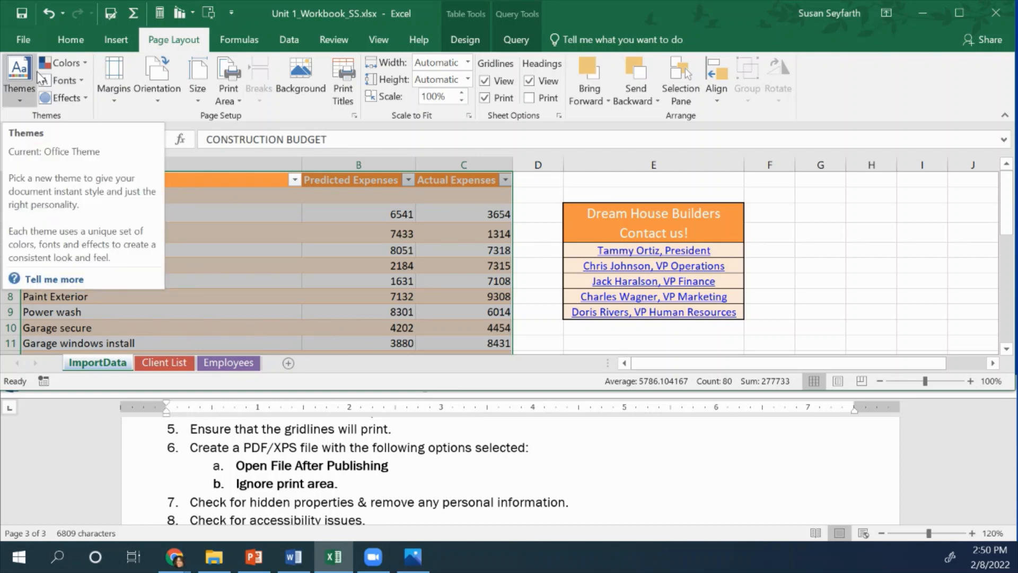
# Start a PDF/XPS export of the workbook with opening the file after publishing enabled
pyautogui.click(24, 39)
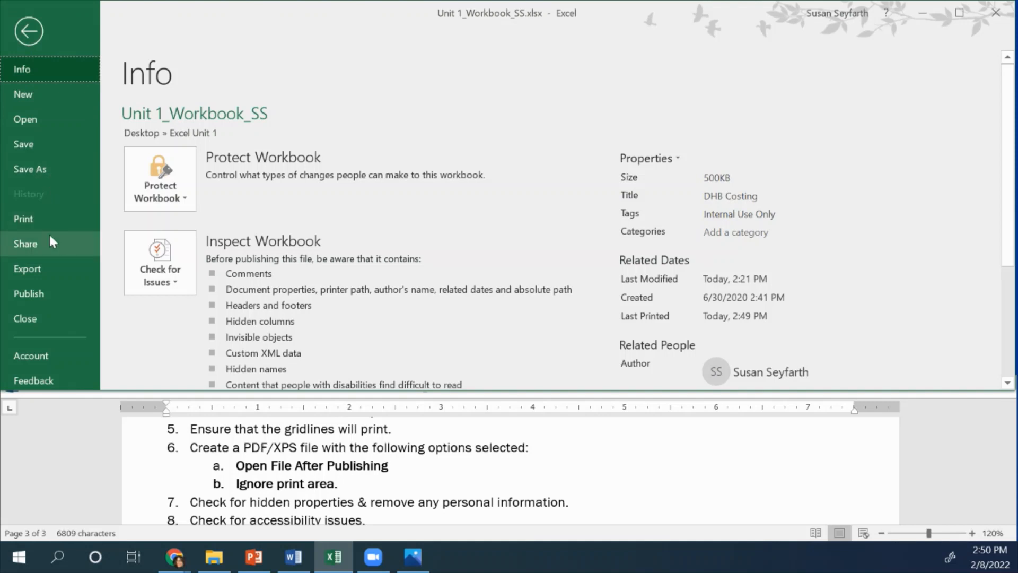
pyautogui.click(34, 272)
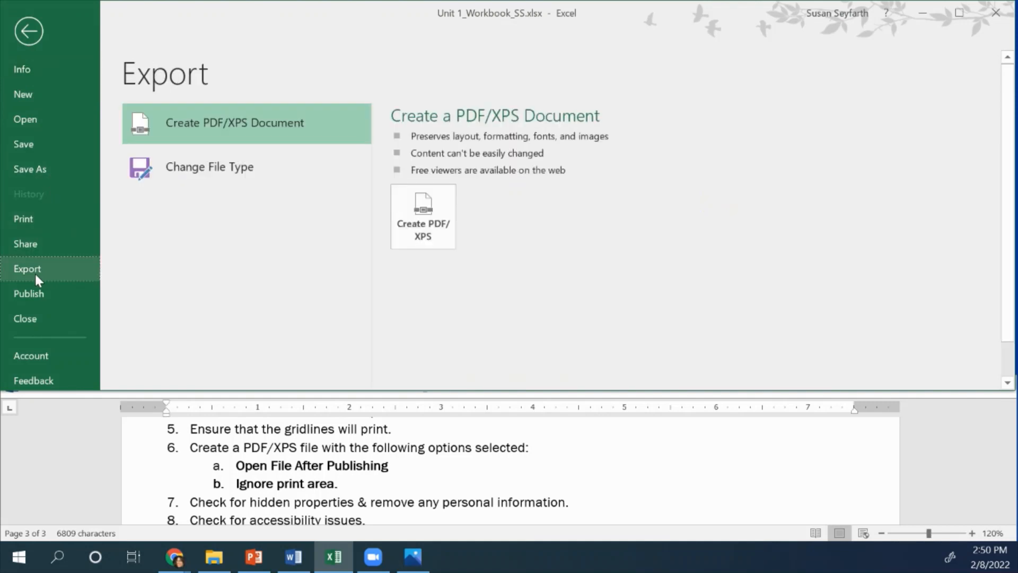
pyautogui.click(428, 227)
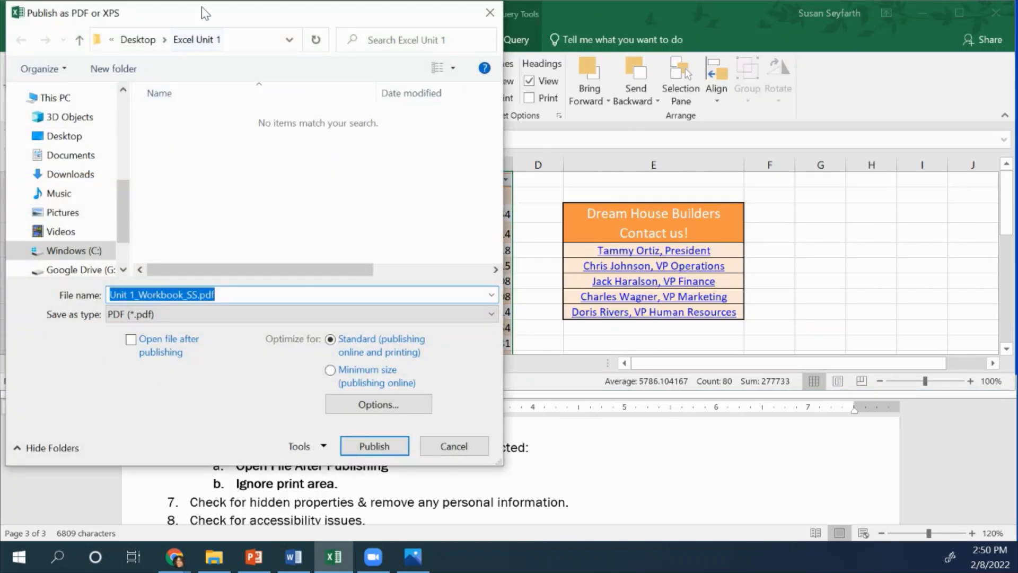
pyautogui.moveTo(205, 17); pyautogui.dragTo(702, 16)
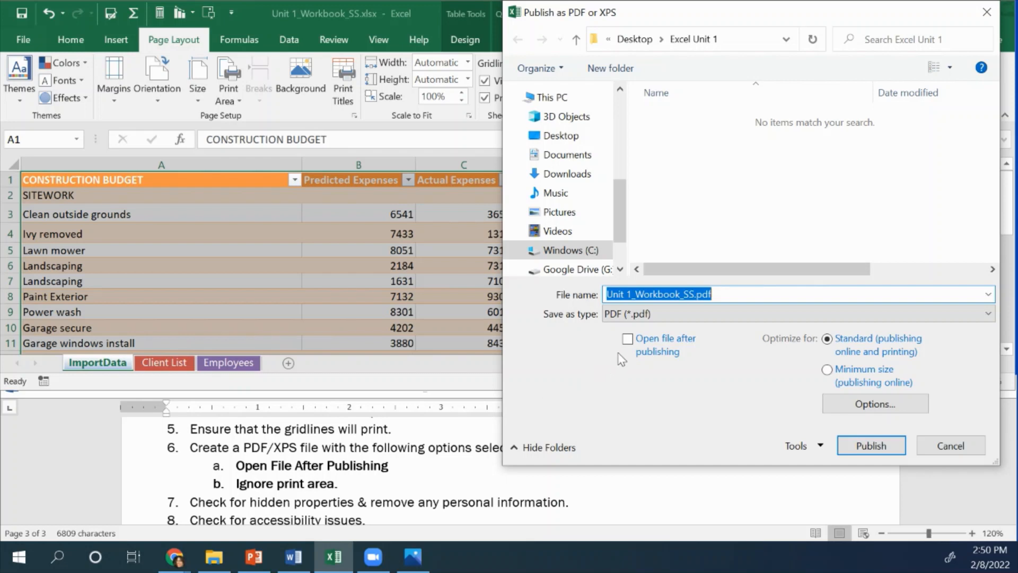
pyautogui.click(628, 339)
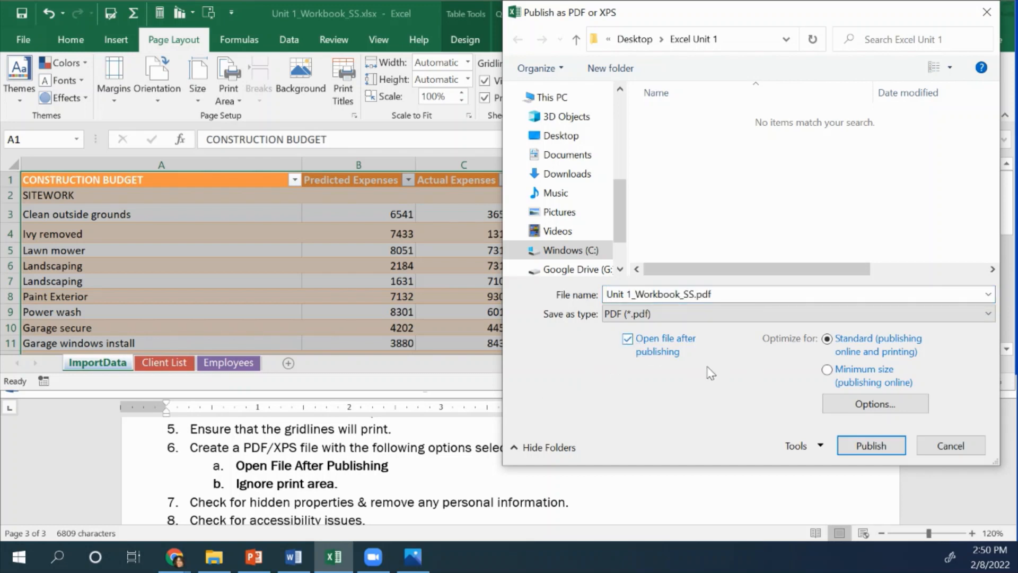
# Set the publish options to ignore print areas and publish the PDF as Unit 1_Workbook_SS.pdf
pyautogui.click(860, 410)
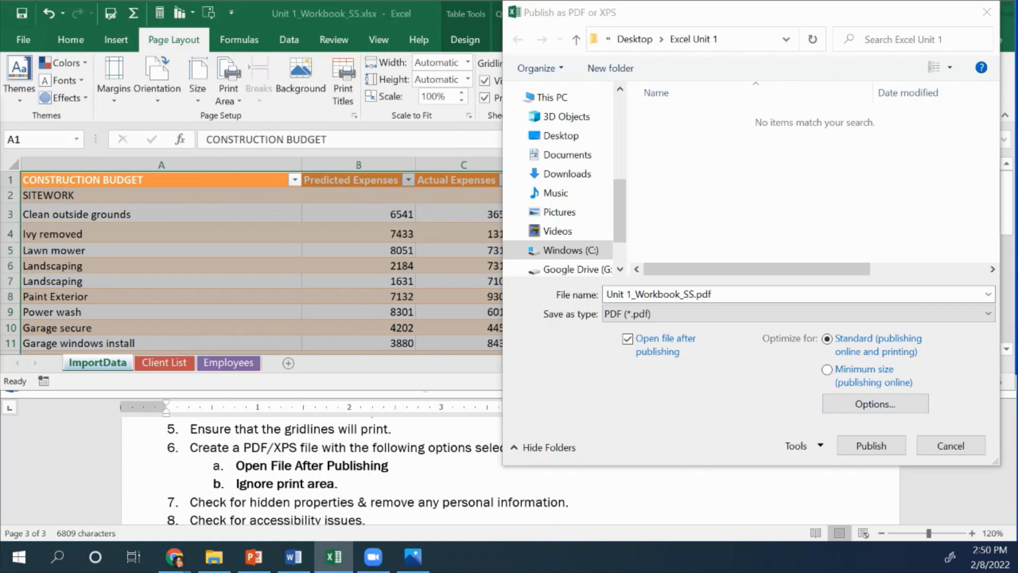
pyautogui.moveTo(278, 113); pyautogui.dragTo(591, 142)
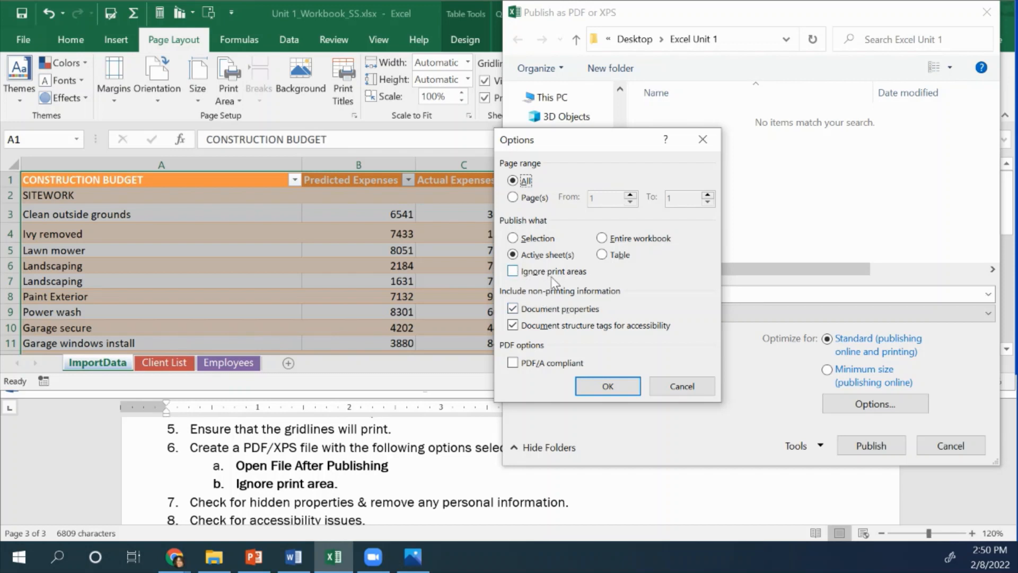
pyautogui.click(513, 272)
pyautogui.click(608, 386)
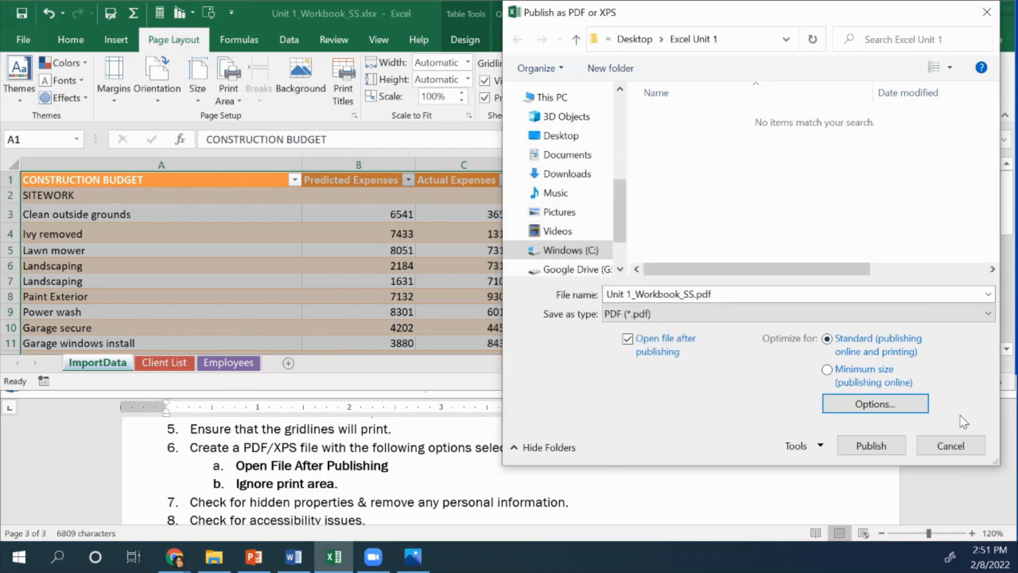
pyautogui.click(877, 445)
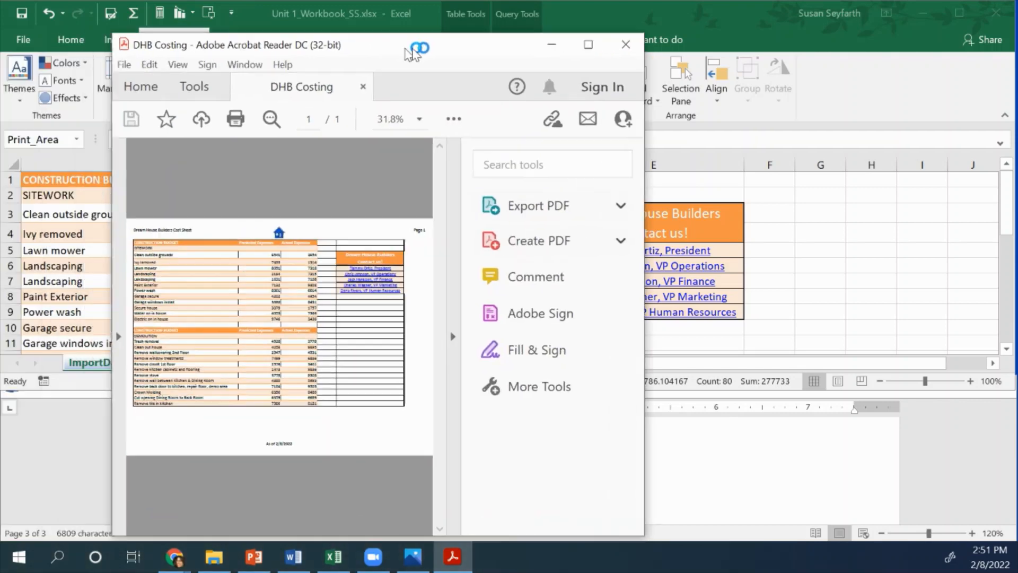
# Close the published PDF in the PDF reader
pyautogui.moveTo(409, 51); pyautogui.dragTo(614, 35)
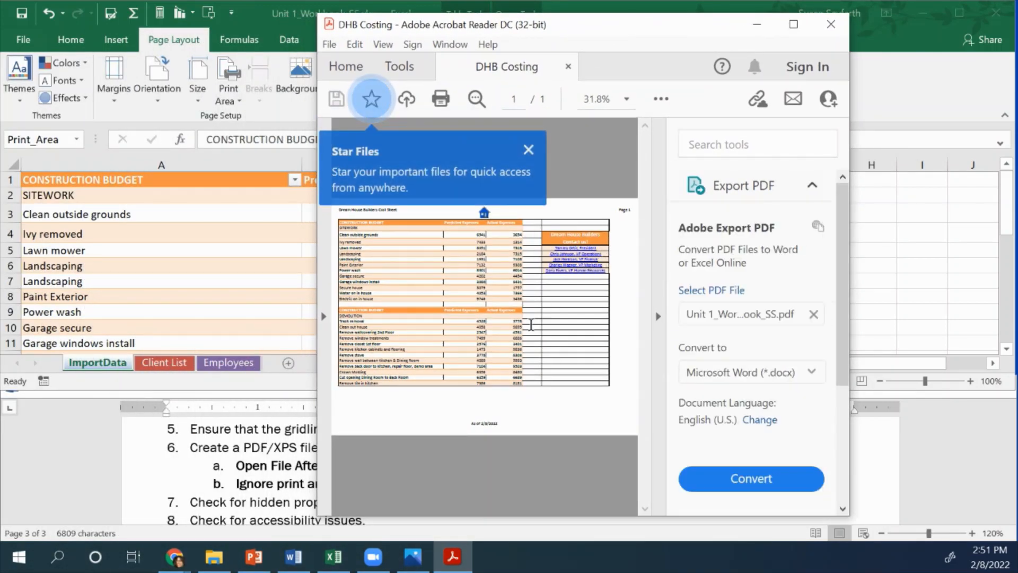
pyautogui.click(528, 156)
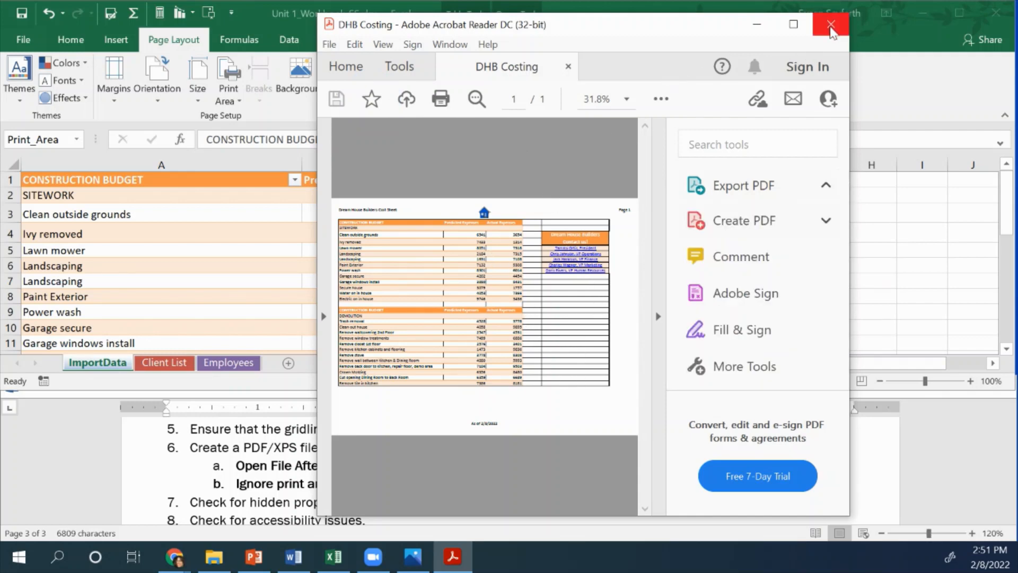
pyautogui.click(830, 31)
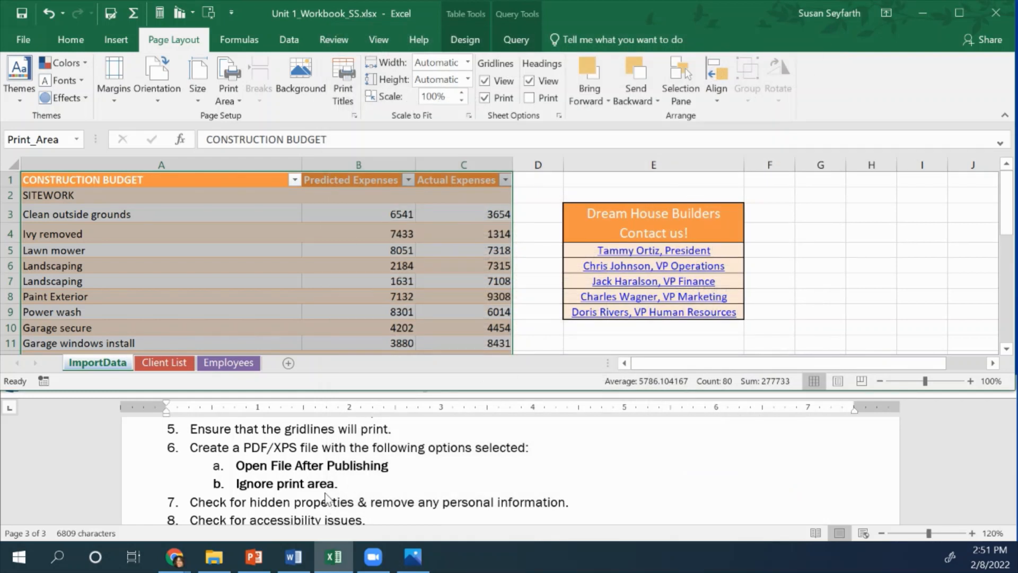
# Save the workbook and run the Document Inspector with its default inspection categories
pyautogui.scroll(-1, 328, 499)
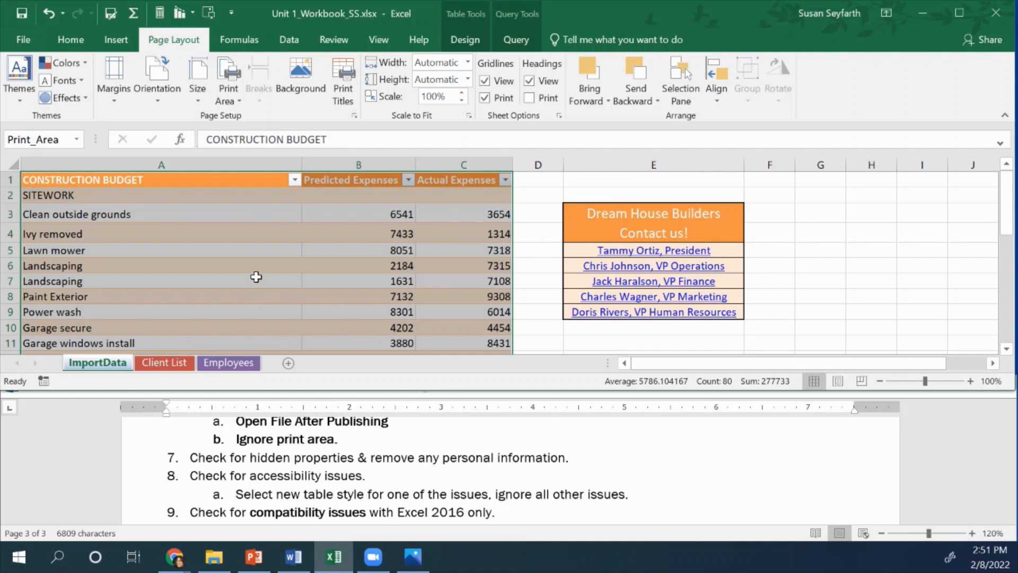
pyautogui.click(26, 42)
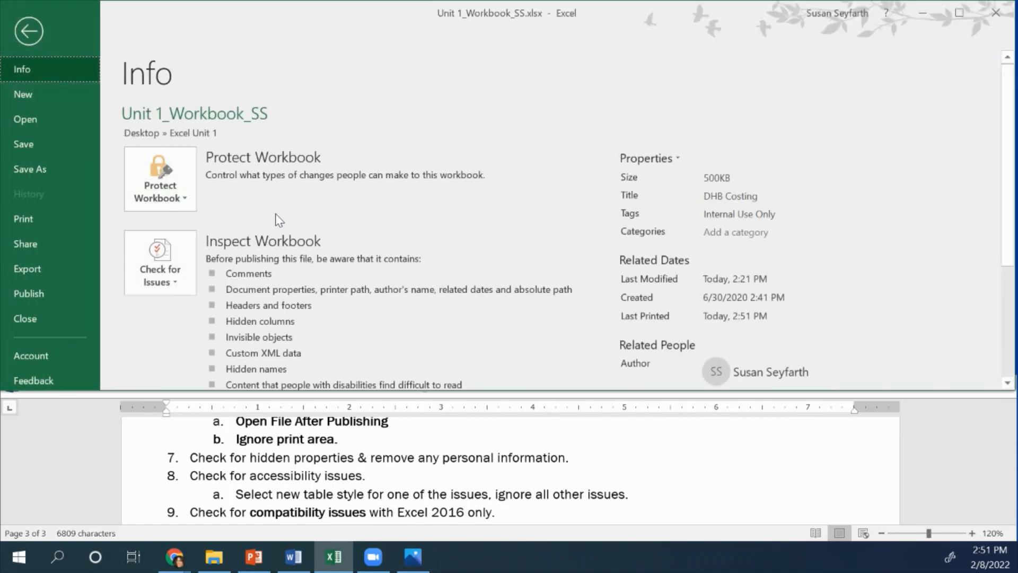
pyautogui.scroll(-1, 280, 220)
pyautogui.click(148, 240)
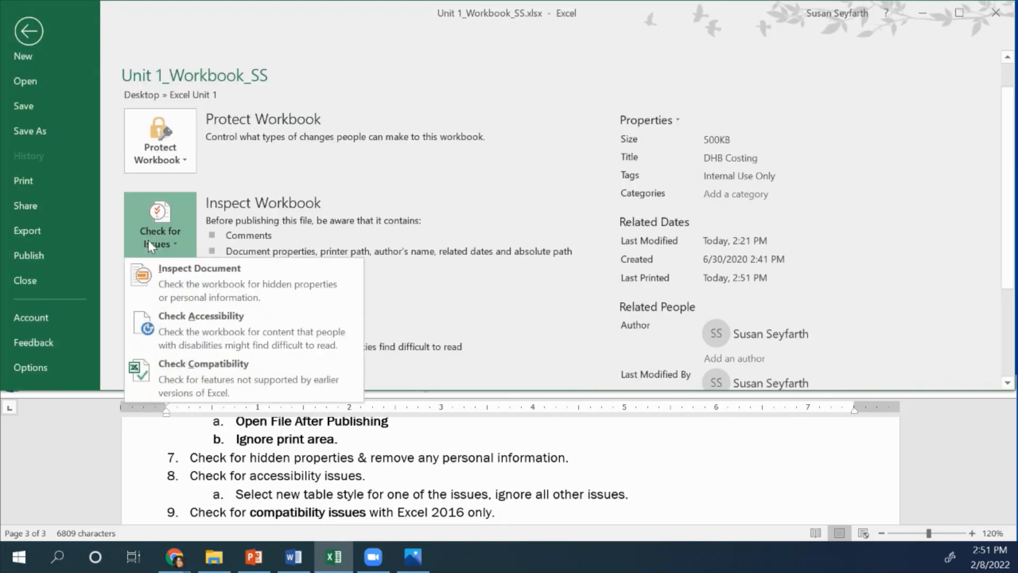
pyautogui.click(166, 281)
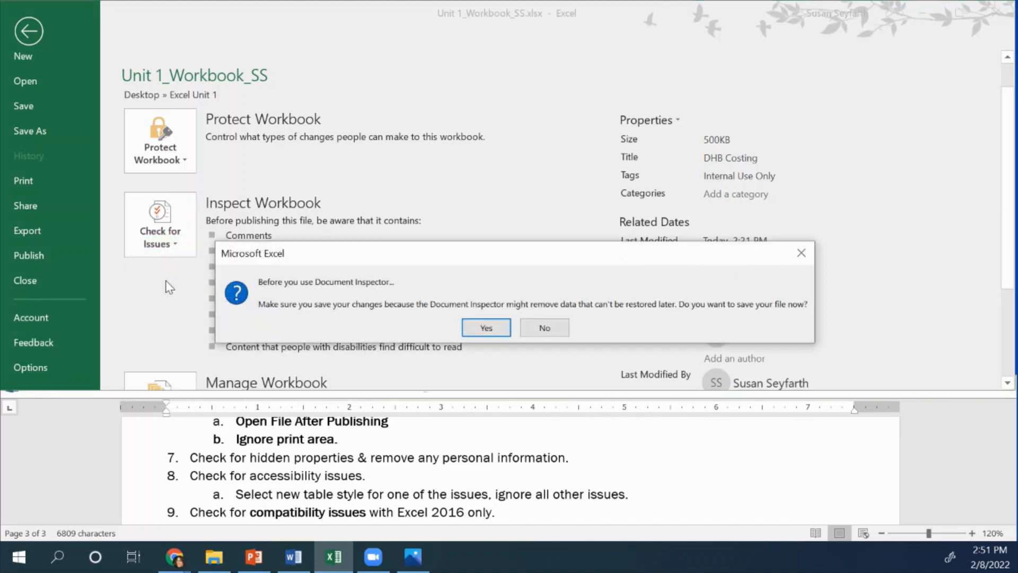
pyautogui.click(486, 328)
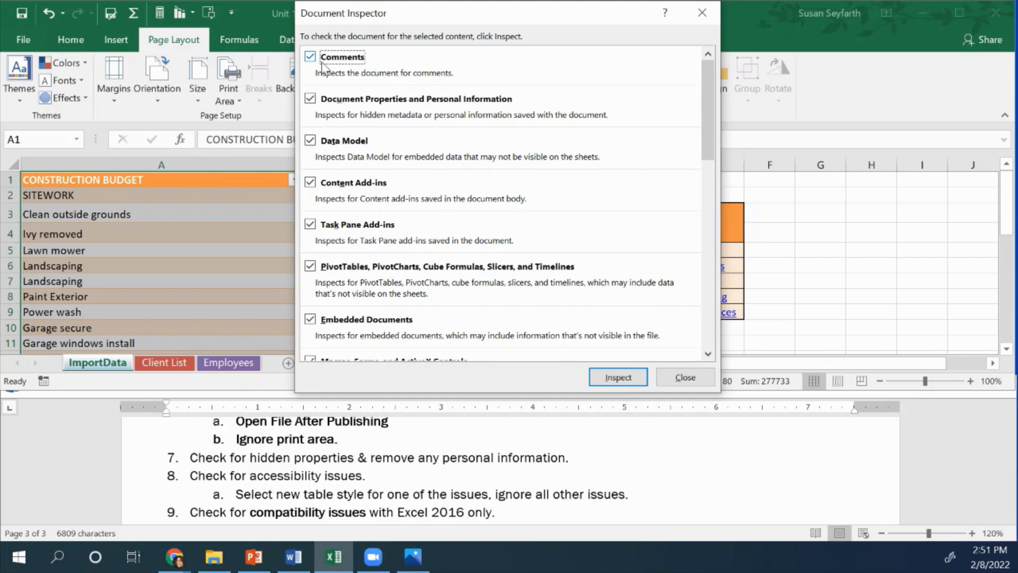
pyautogui.scroll(-1, 370, 300)
pyautogui.scroll(-8, 370, 300)
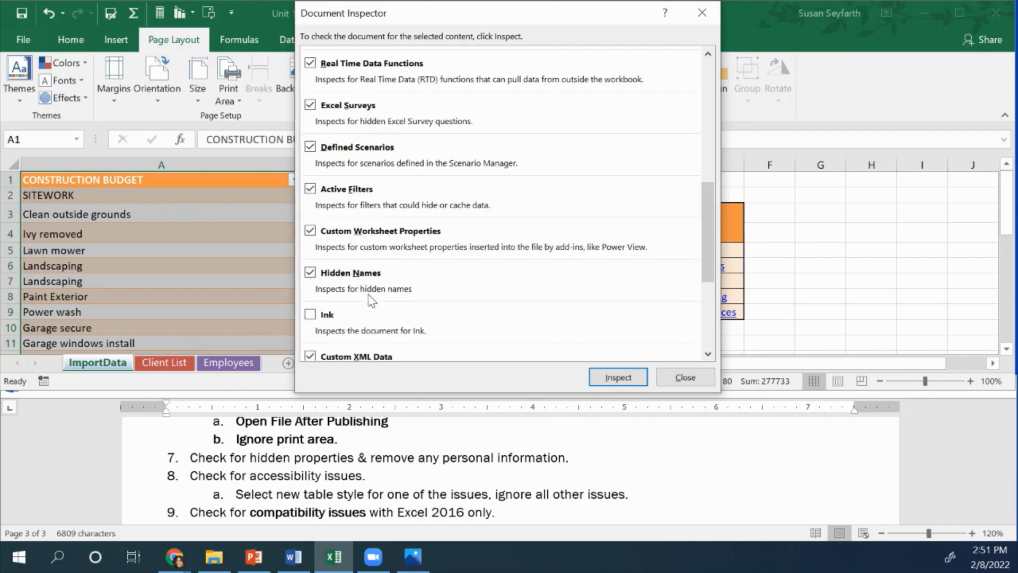
pyautogui.scroll(-3, 370, 300)
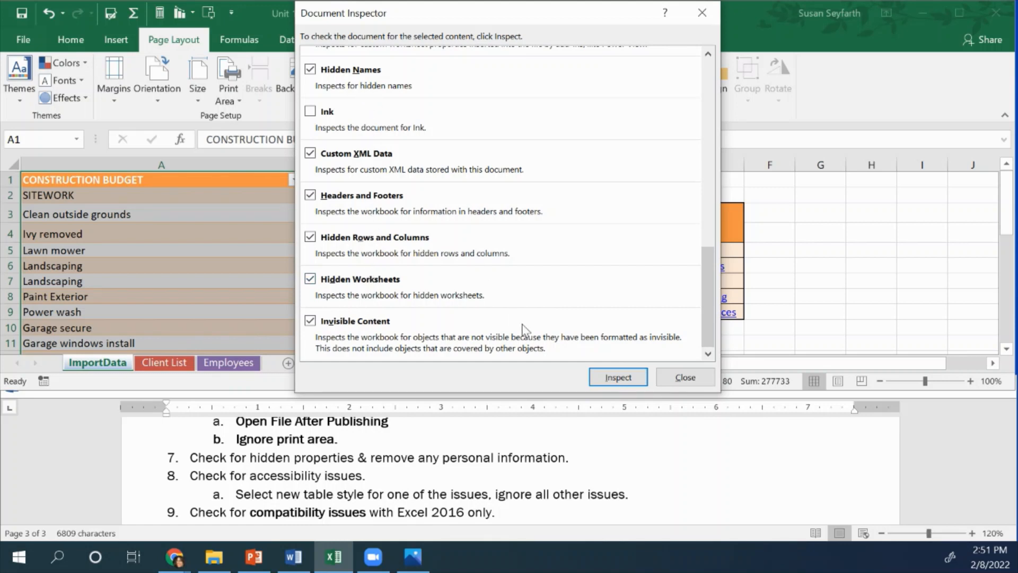
pyautogui.click(610, 377)
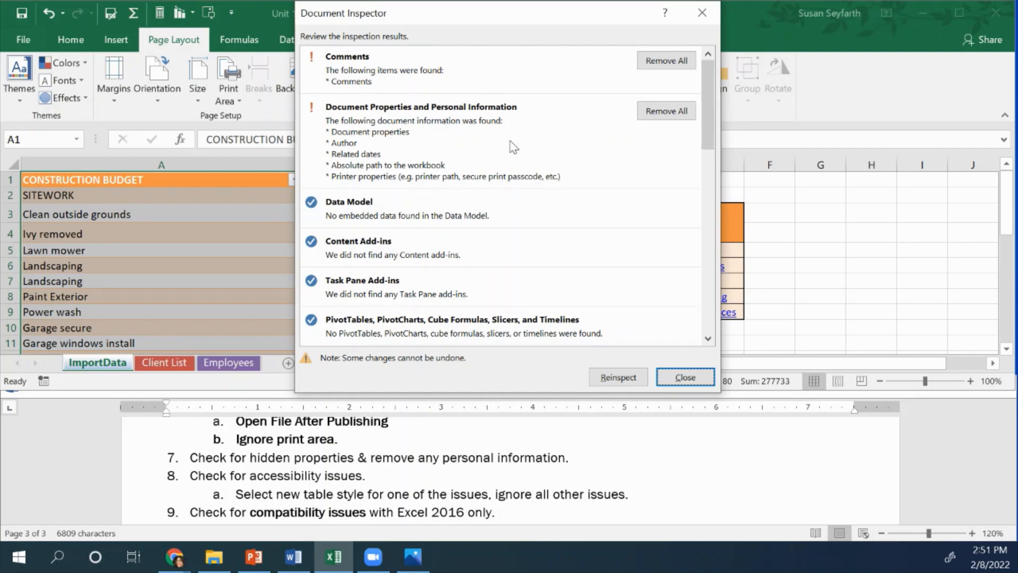
# Remove all document properties and personal information found by the inspection, then close the Document Inspector
pyautogui.scroll(-8, 485, 249)
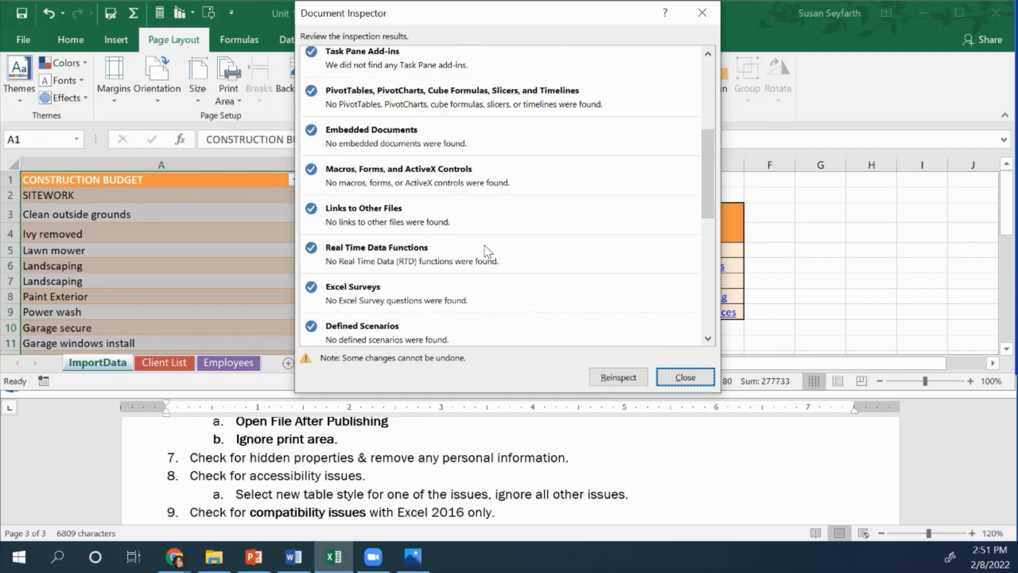
pyautogui.scroll(-3, 487, 249)
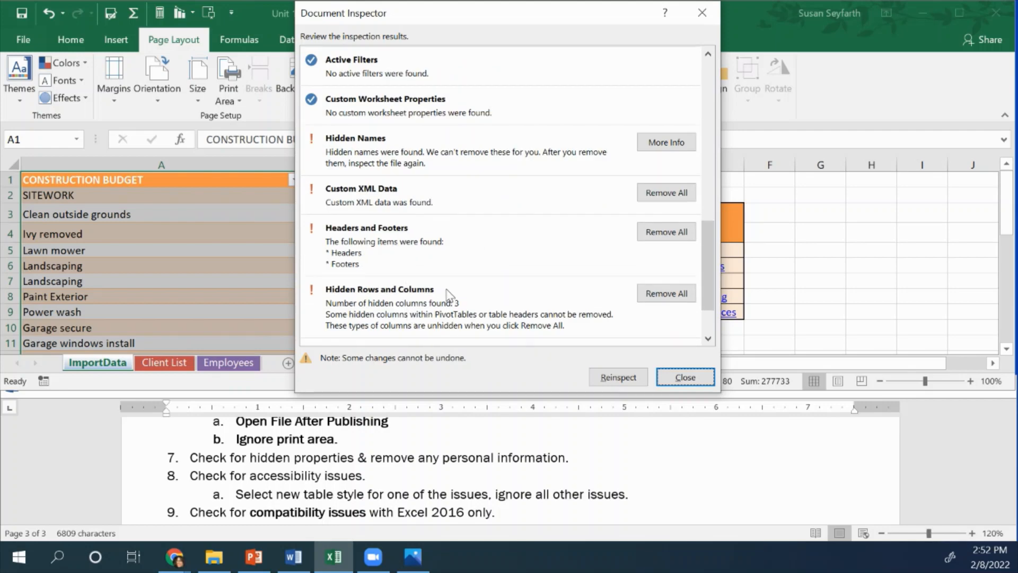
pyautogui.scroll(5, 466, 219)
pyautogui.scroll(4, 467, 218)
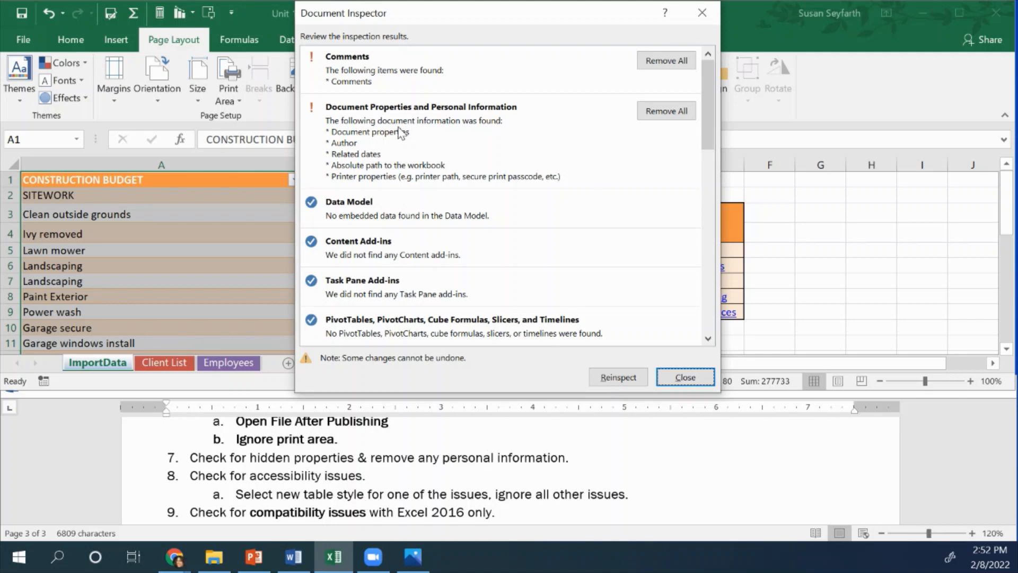
pyautogui.click(673, 115)
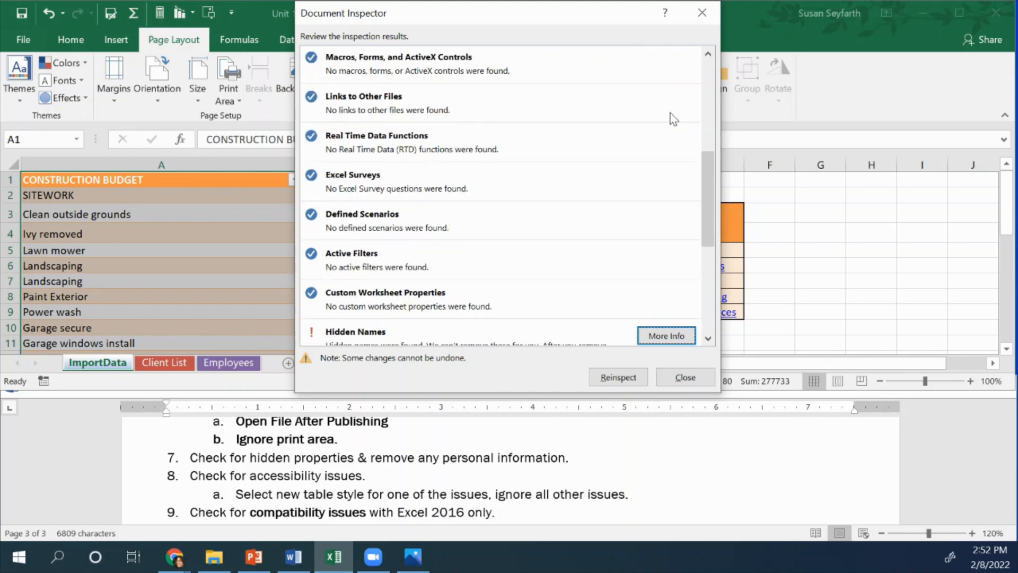
pyautogui.click(682, 377)
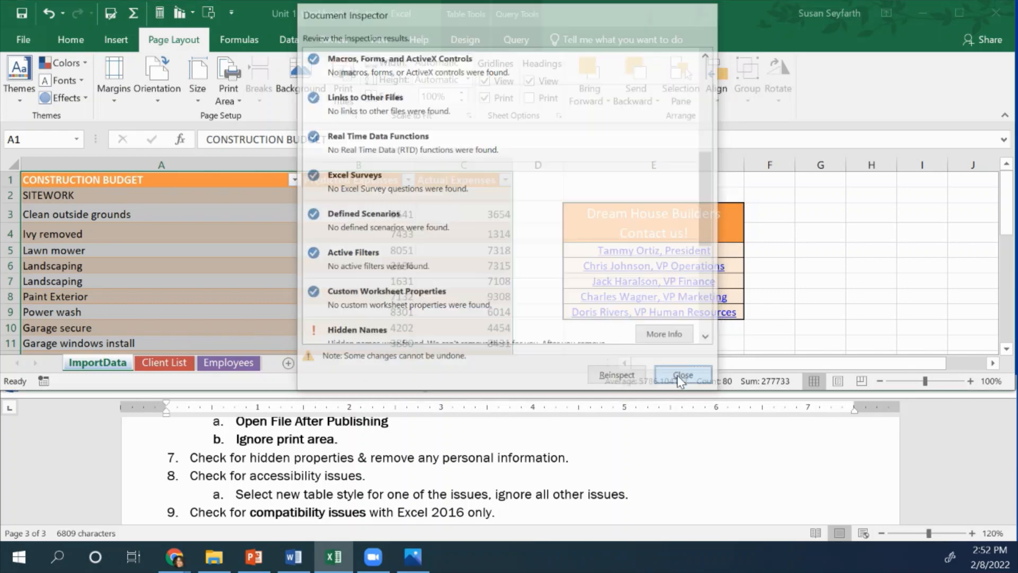
# Run the Accessibility Checker on the workbook
pyautogui.click(26, 42)
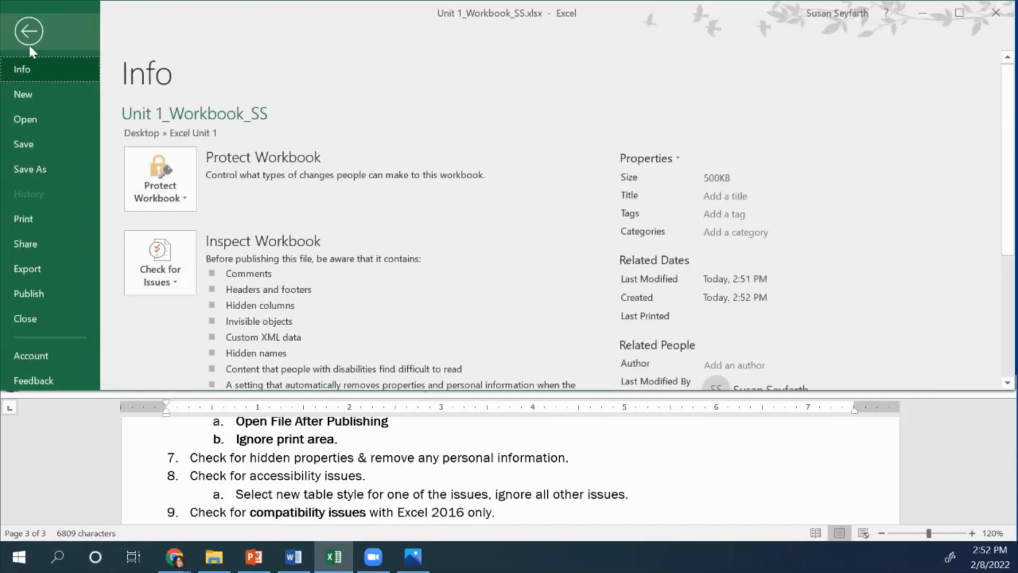
pyautogui.click(181, 282)
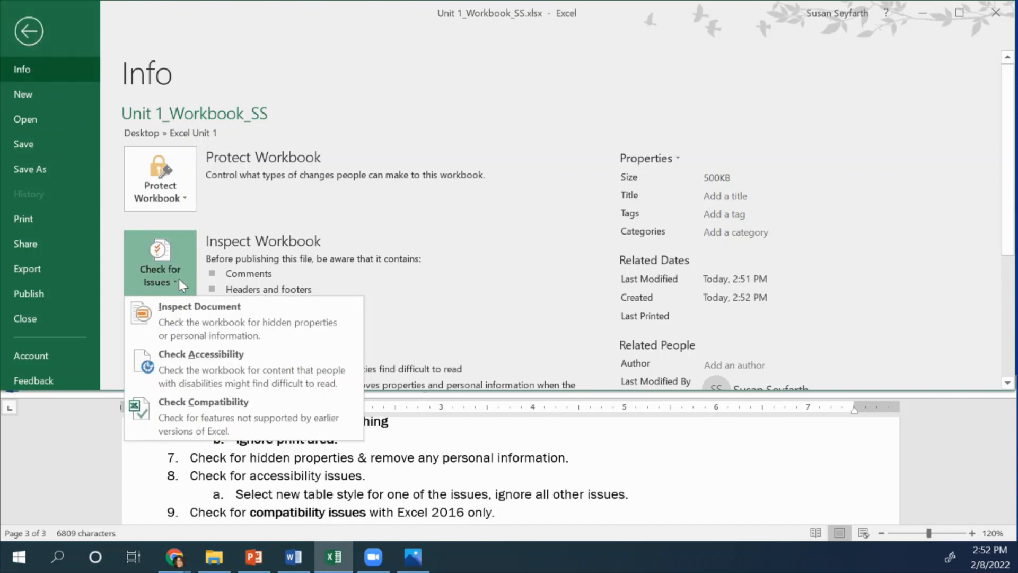
pyautogui.click(183, 360)
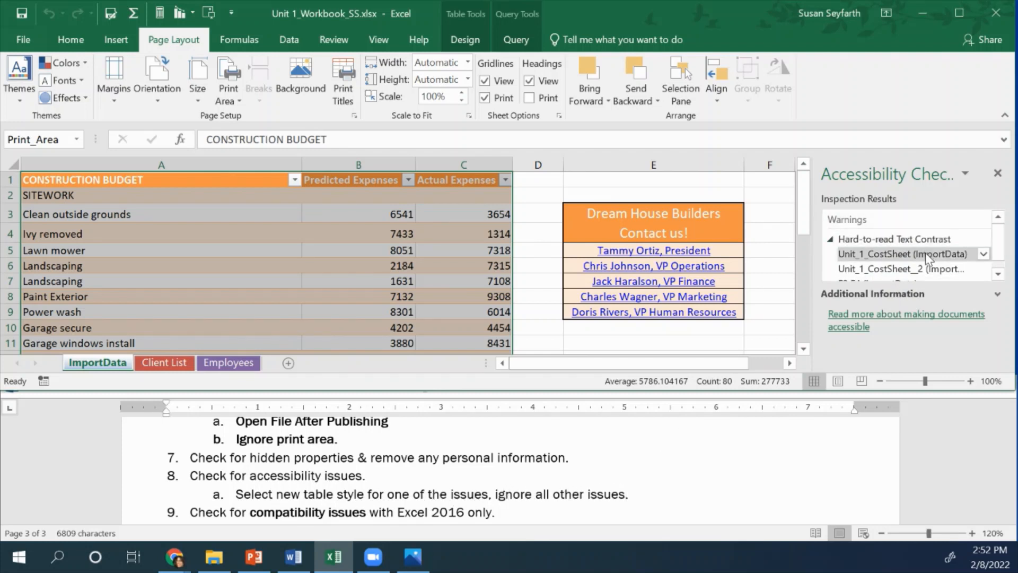
# Apply White, Table Style Medium 1 to the Unit_1_CostSheet table from its recommended quick styles, then close the accessibility pane
pyautogui.scroll(-1, 869, 266)
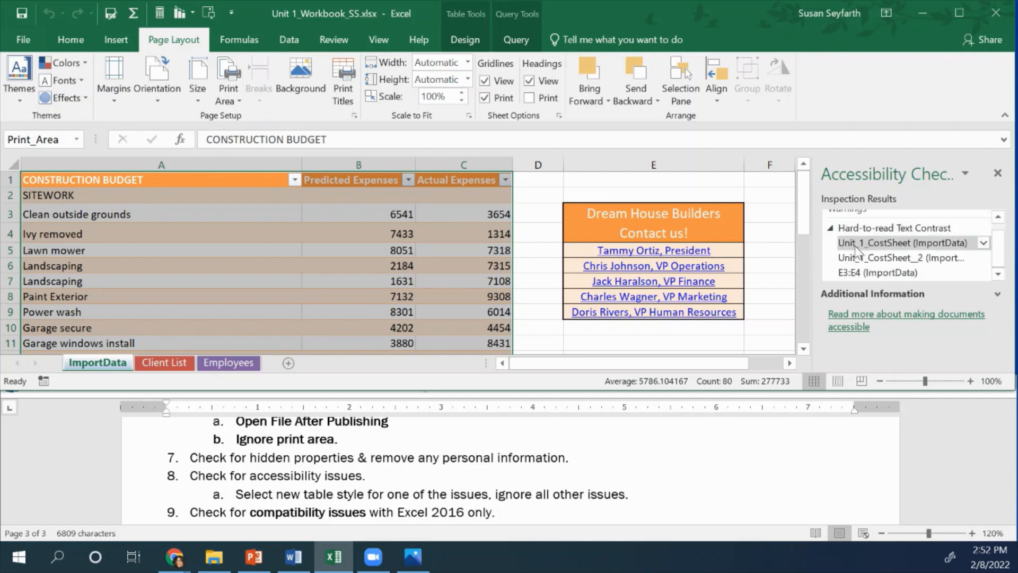
pyautogui.click(889, 245)
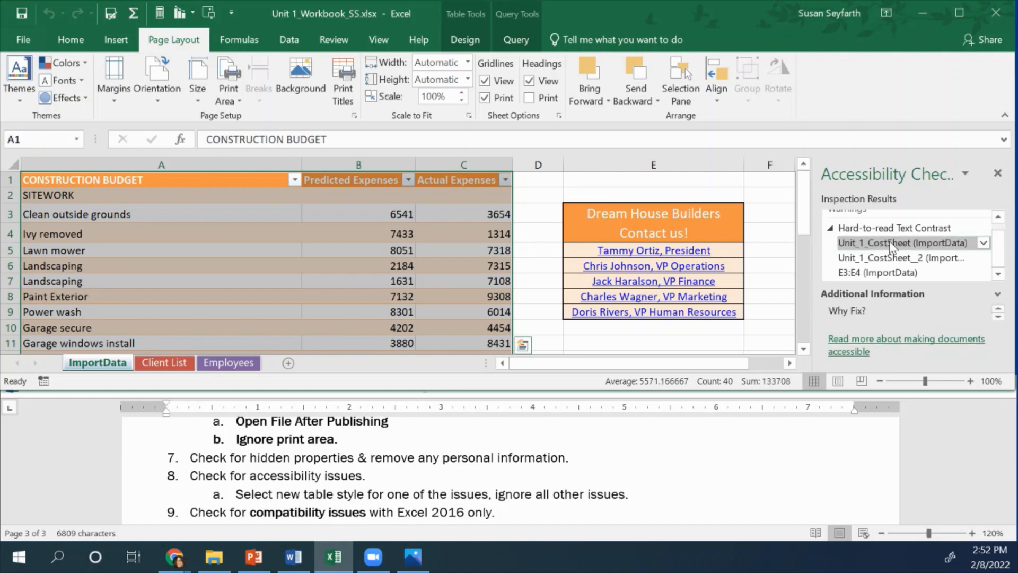
pyautogui.click(983, 243)
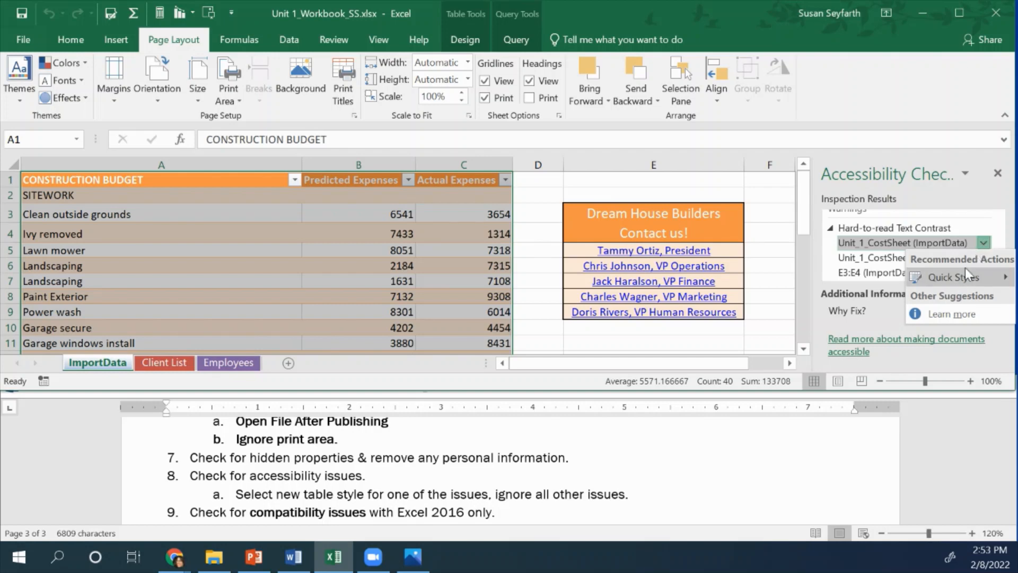
pyautogui.moveTo(959, 275)
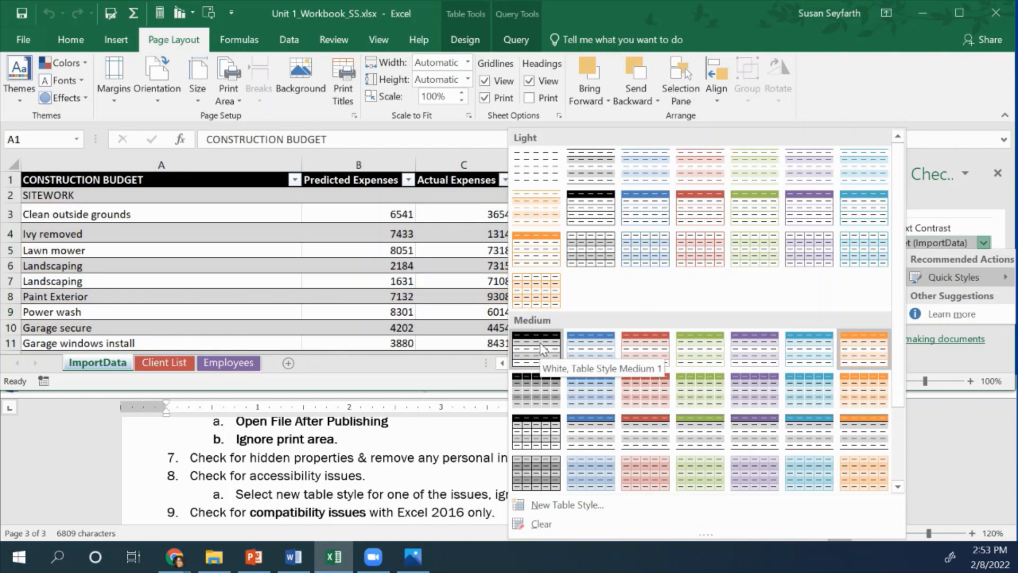
pyautogui.click(541, 349)
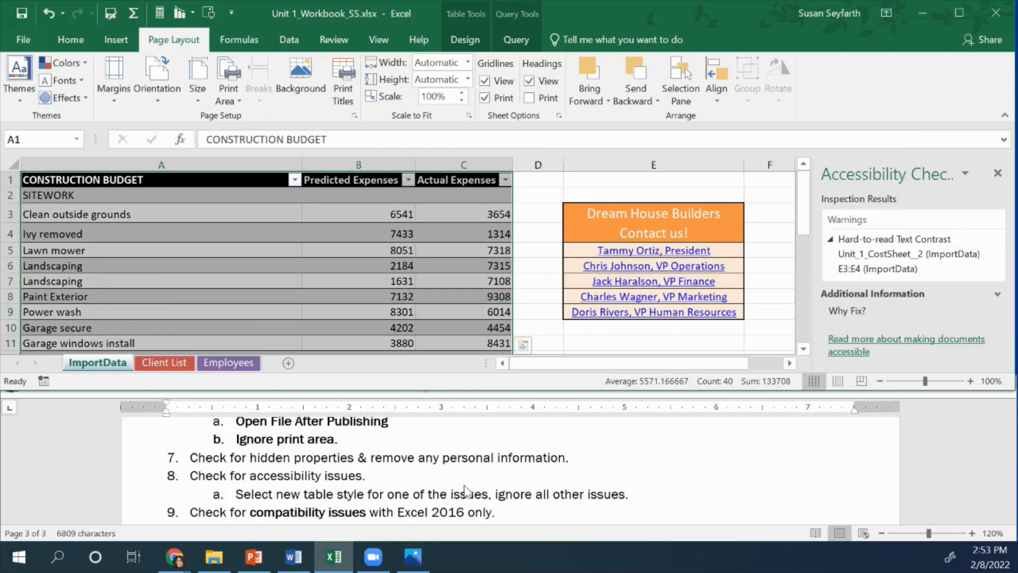
pyautogui.scroll(-1, 465, 489)
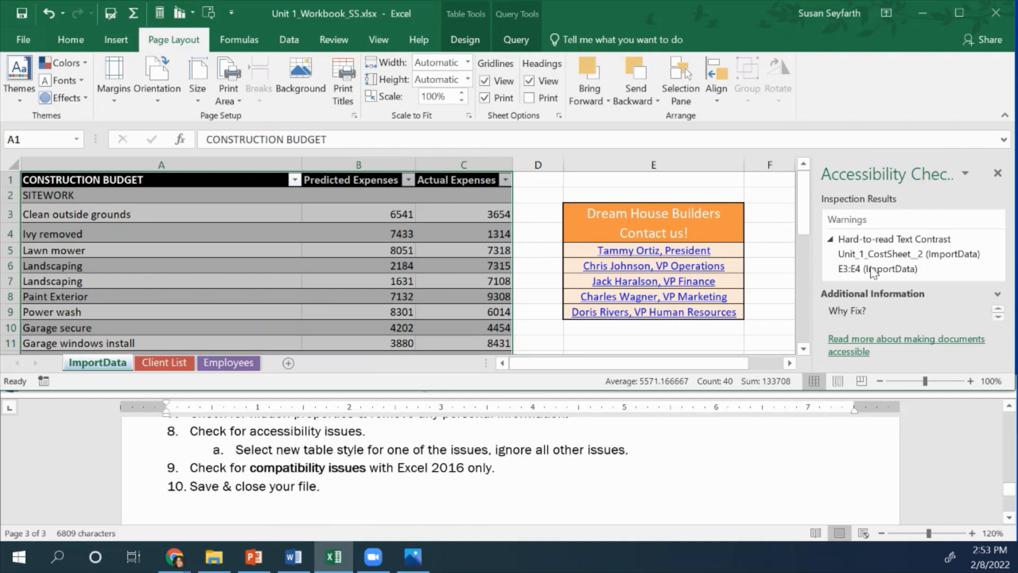
pyautogui.click(997, 173)
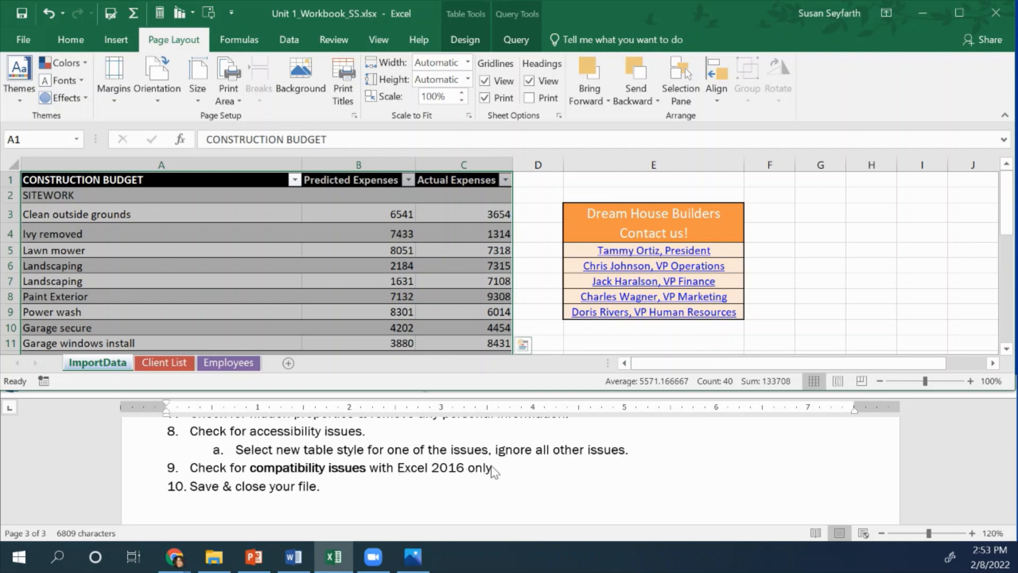
# Run the Compatibility Checker limited to Excel 2016 by deselecting Excel 97-2003, 2007, 2010 and 2013, then close it
pyautogui.click(30, 39)
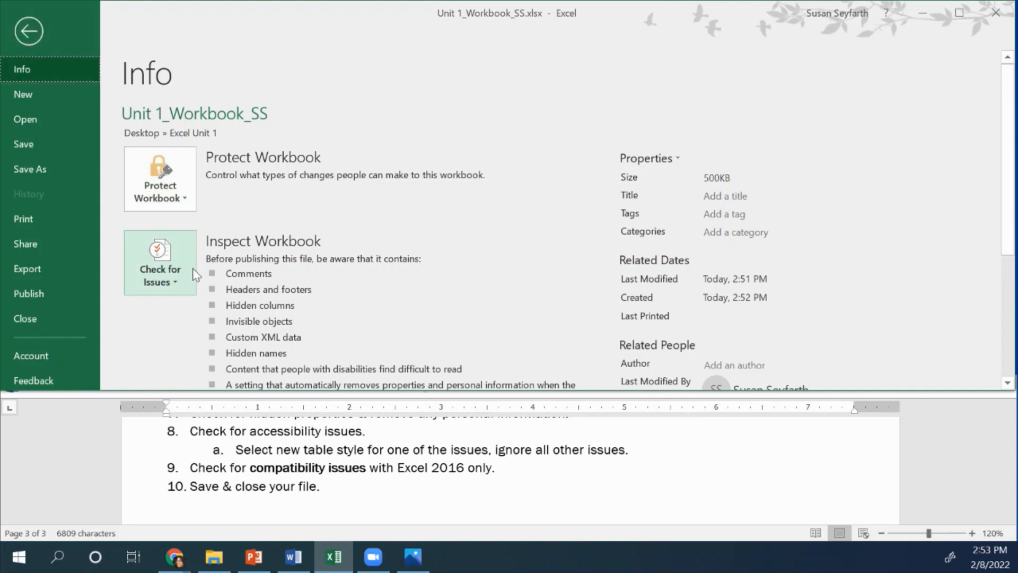
pyautogui.click(187, 281)
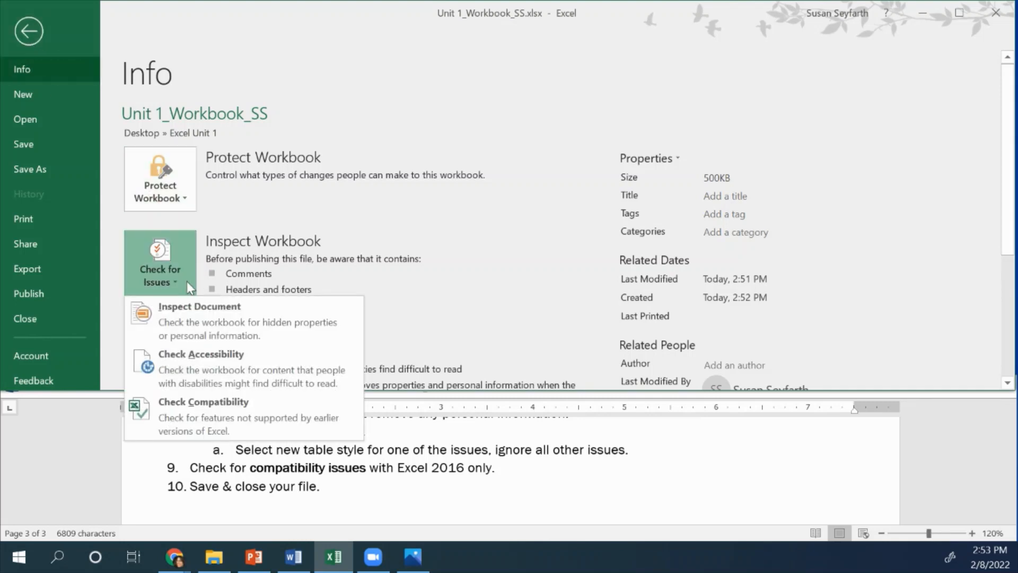
pyautogui.click(199, 412)
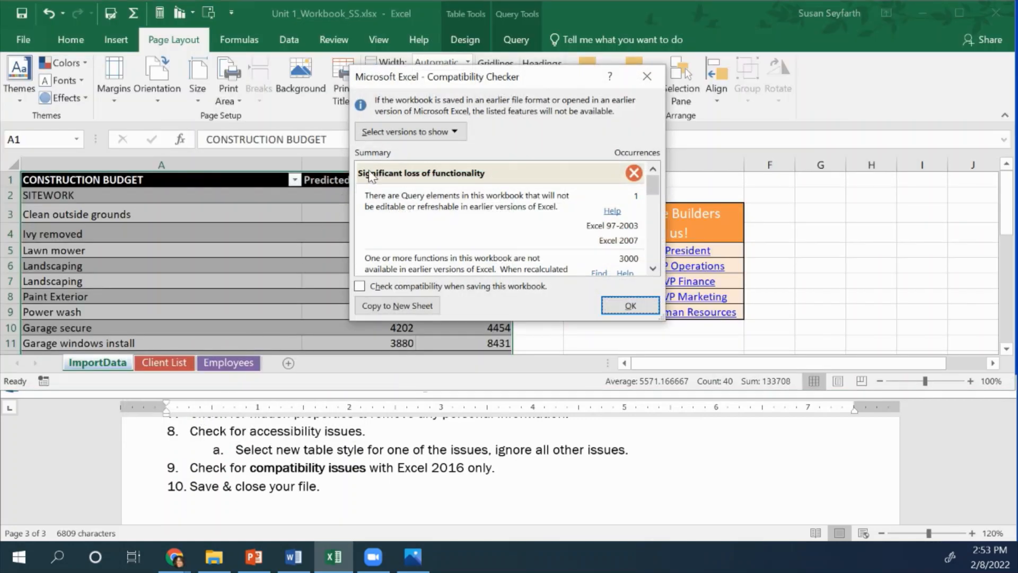
pyautogui.click(454, 133)
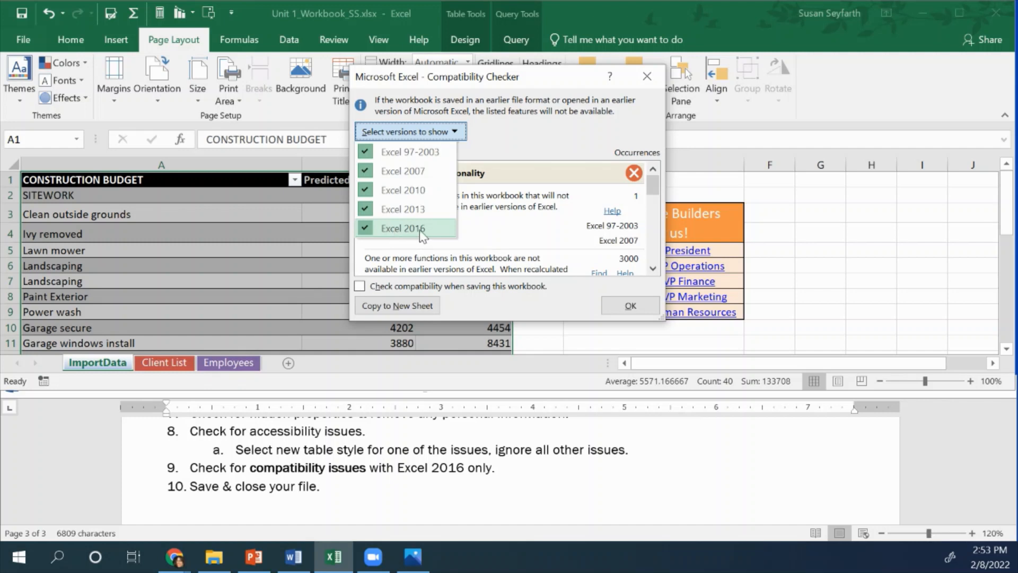
pyautogui.click(371, 150)
pyautogui.click(374, 133)
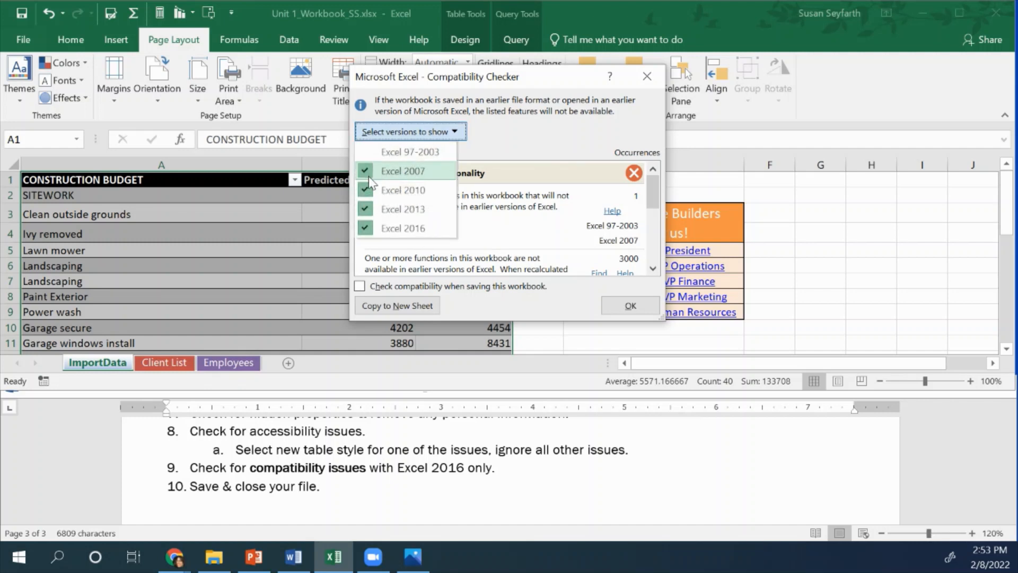
pyautogui.click(371, 170)
pyautogui.click(377, 135)
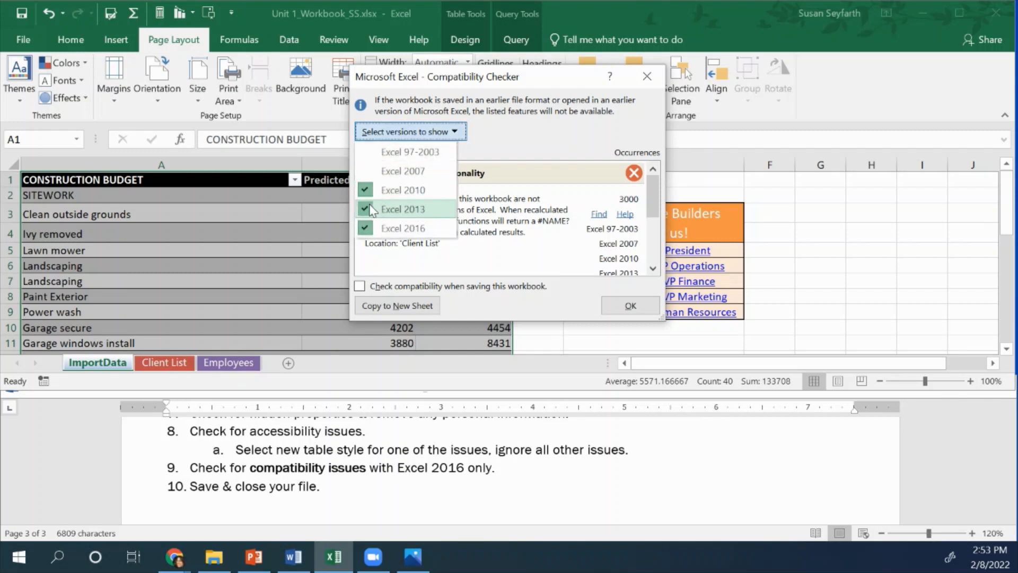
pyautogui.click(394, 139)
pyautogui.click(393, 138)
pyautogui.click(387, 162)
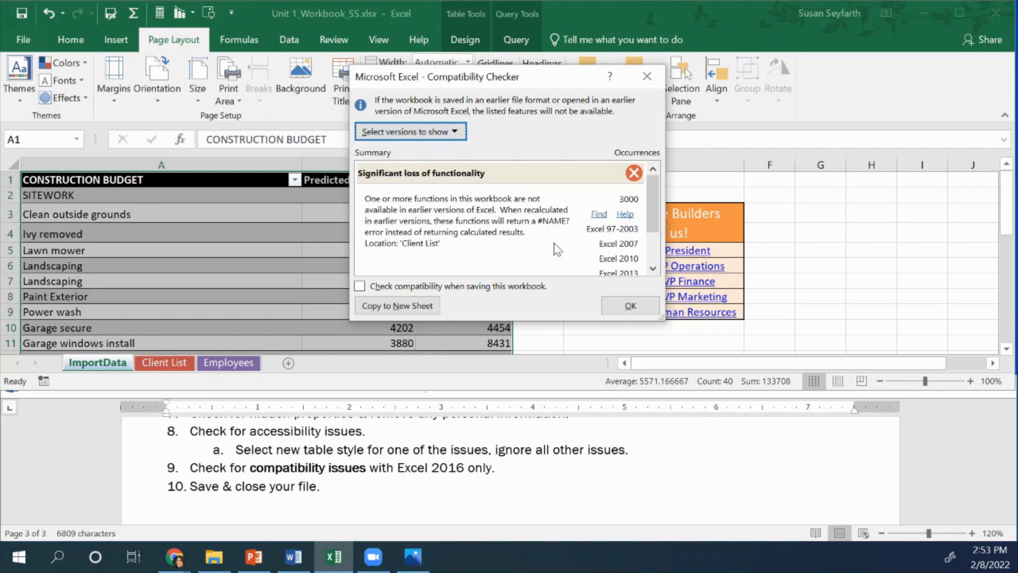
pyautogui.scroll(-3, 575, 250)
pyautogui.scroll(2, 536, 243)
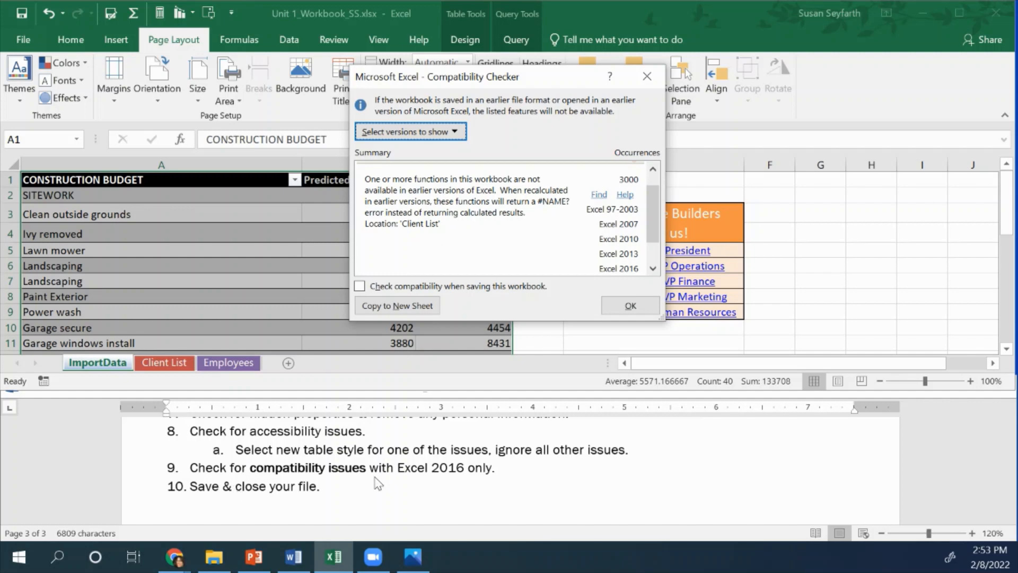
pyautogui.click(631, 306)
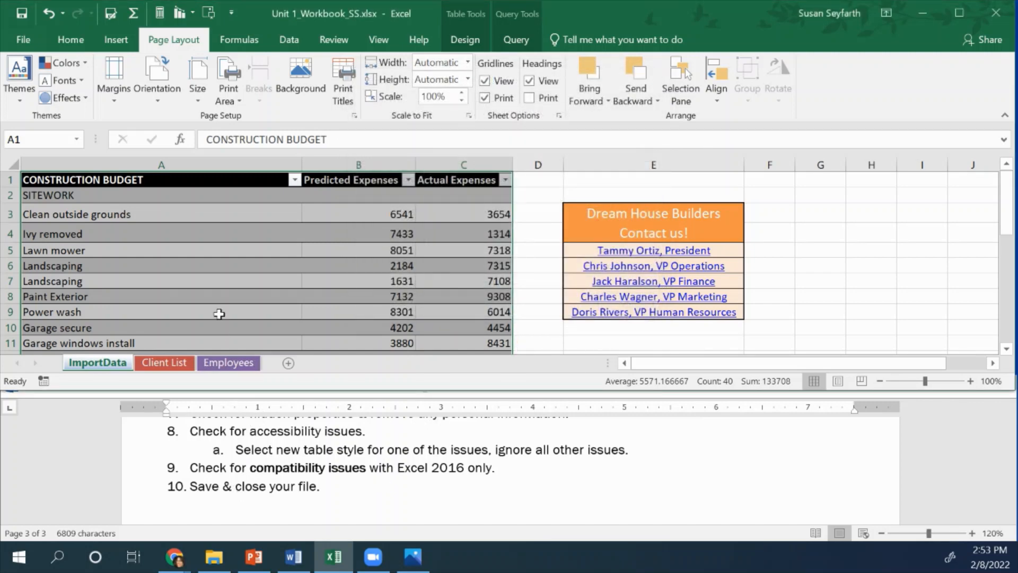
# Save the workbook
pyautogui.click(21, 16)
pyautogui.scroll(-4, 460, 476)
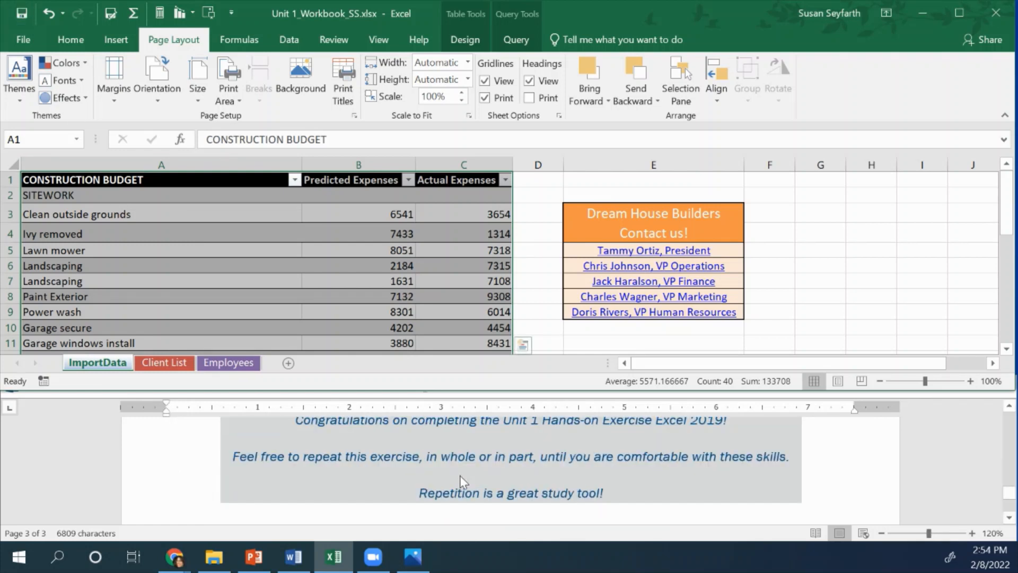